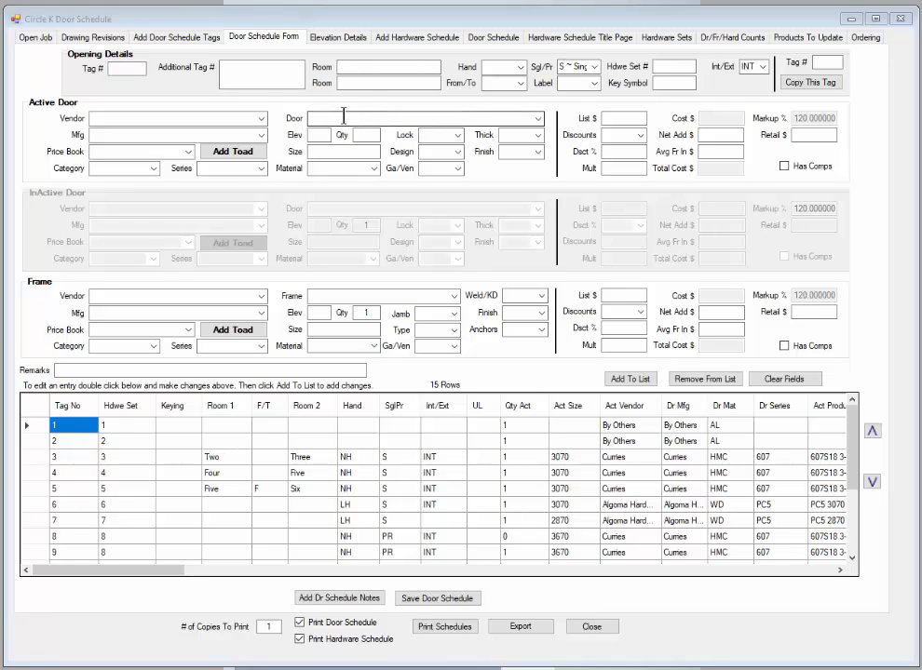
{"action": "left_click", "coordinate": [413, 42]}
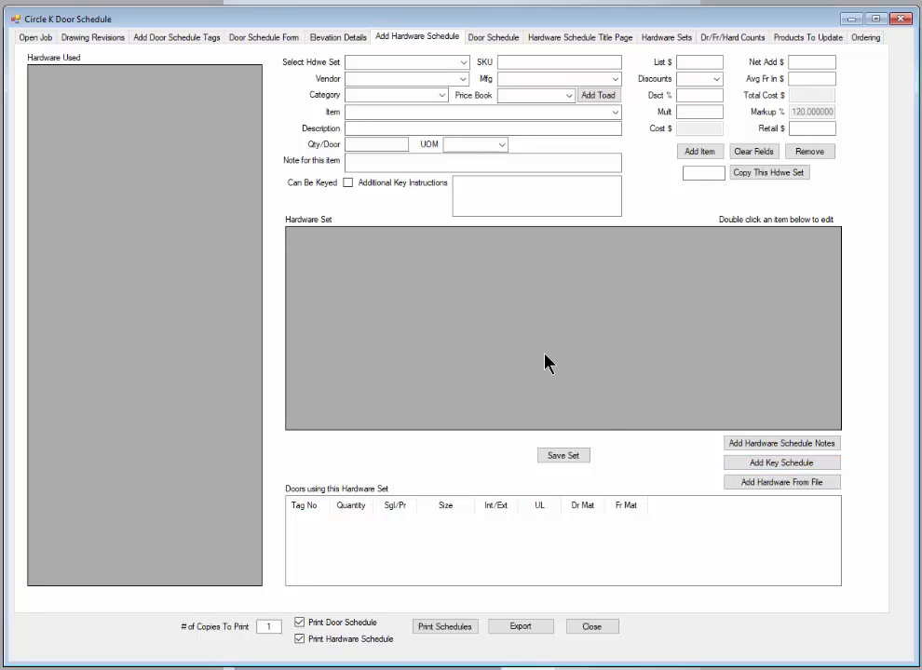
{"action": "left_click", "coordinate": [257, 39]}
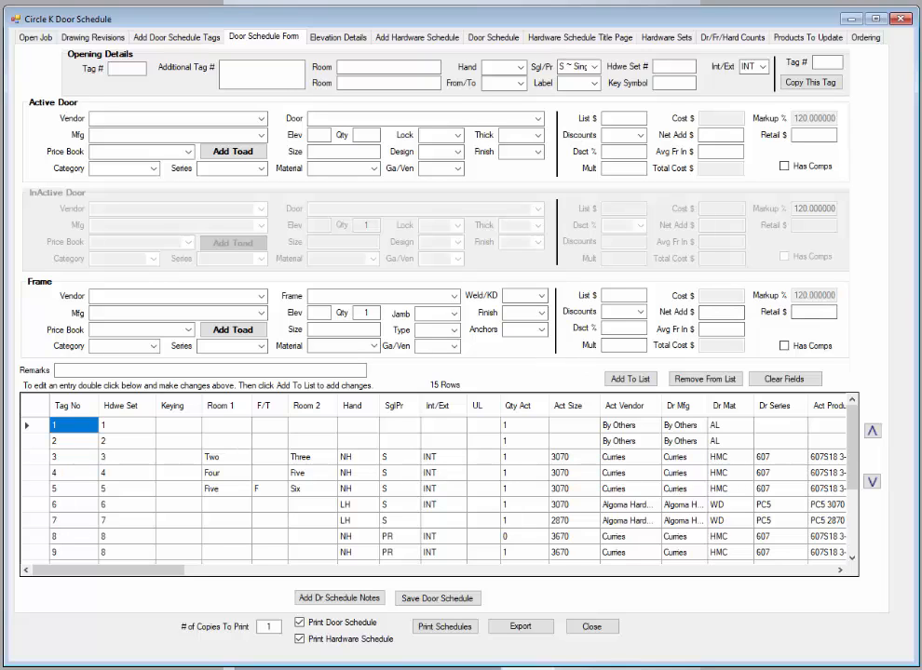
Switch to the web browser and examine the HPC MasterKing Software product page, including its feature list and program images.
{"action": "left_click_drag", "start_coordinate": [920, 112], "coordinate": [595, 25]}
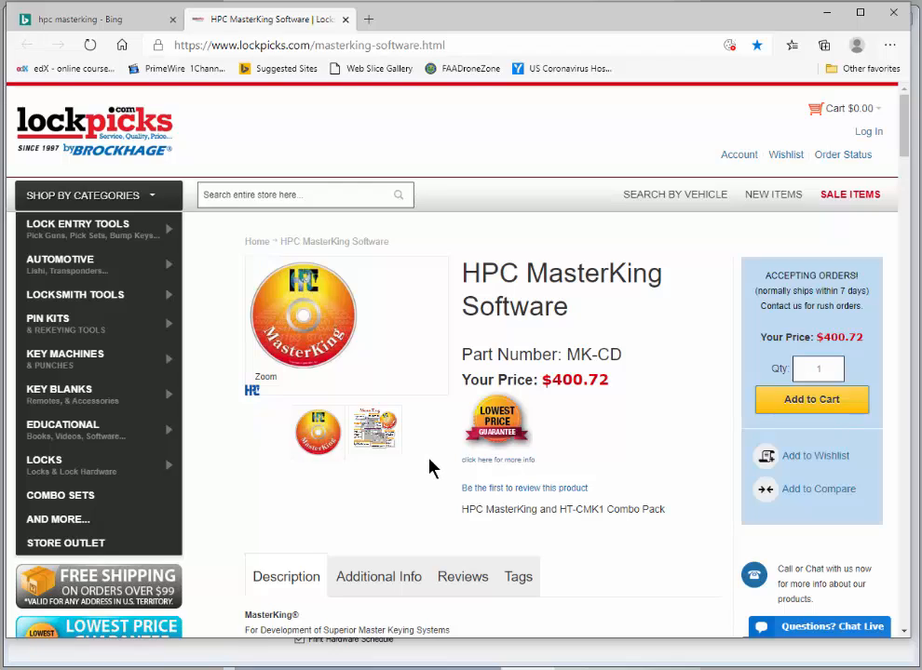
{"action": "scroll", "coordinate": [429, 468], "scroll_direction": "down", "scroll_amount": 5}
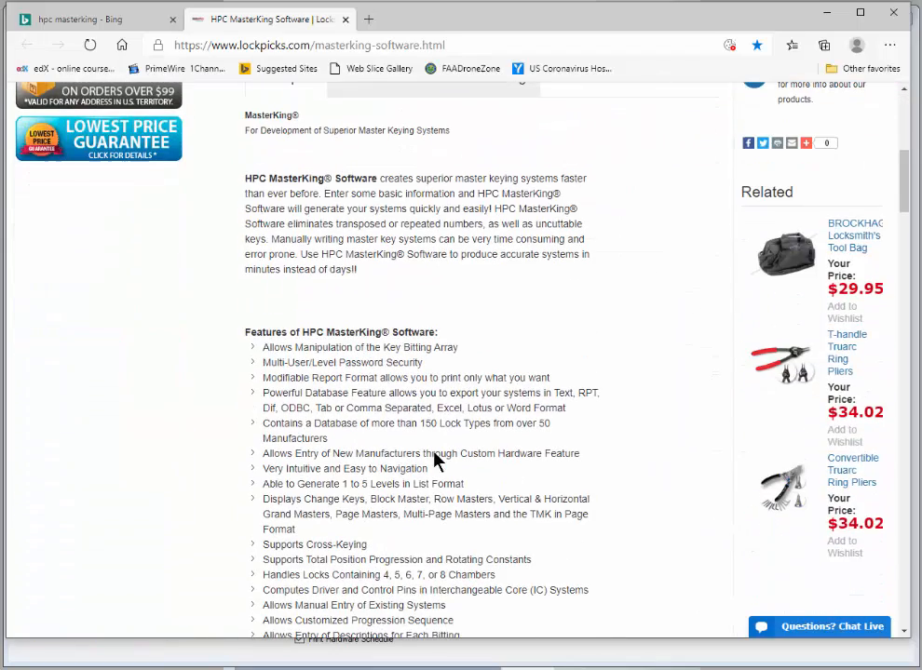
{"action": "scroll", "coordinate": [435, 456], "scroll_direction": "down", "scroll_amount": 2}
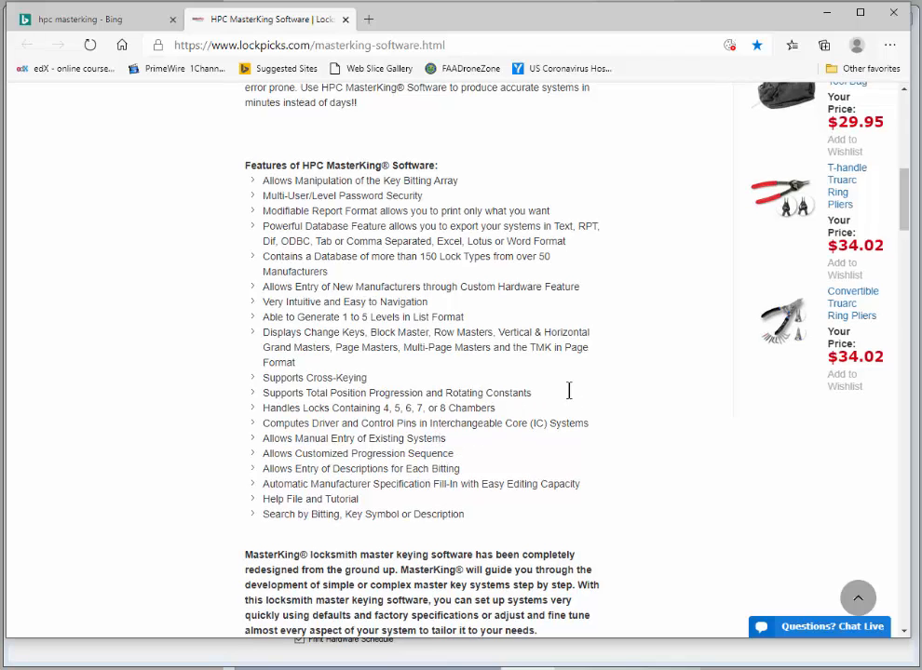
{"action": "scroll", "coordinate": [574, 395], "scroll_direction": "down", "scroll_amount": 5}
{"action": "scroll", "coordinate": [582, 400], "scroll_direction": "down", "scroll_amount": 7}
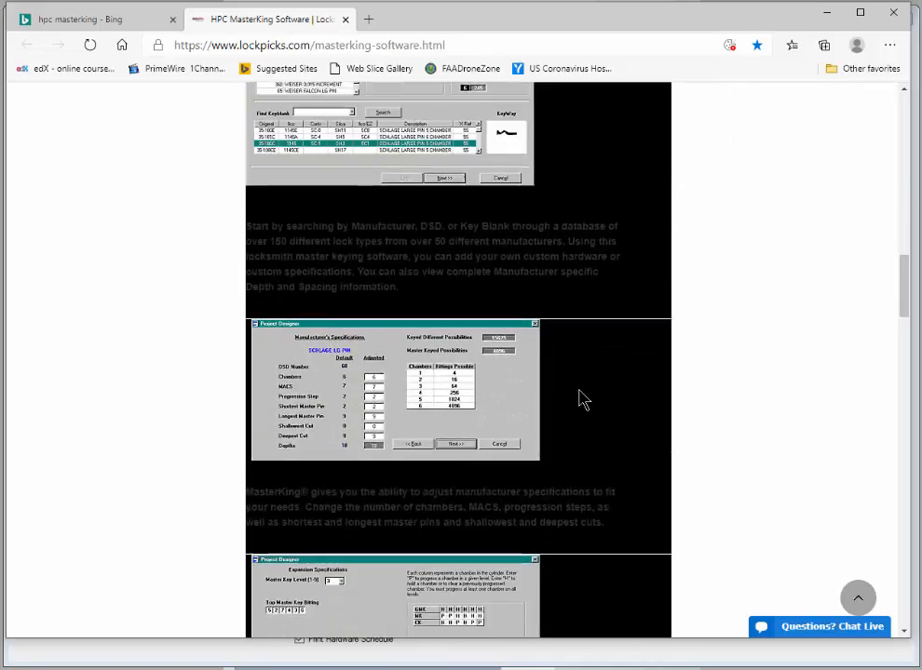
{"action": "scroll", "coordinate": [586, 402], "scroll_direction": "down", "scroll_amount": 15}
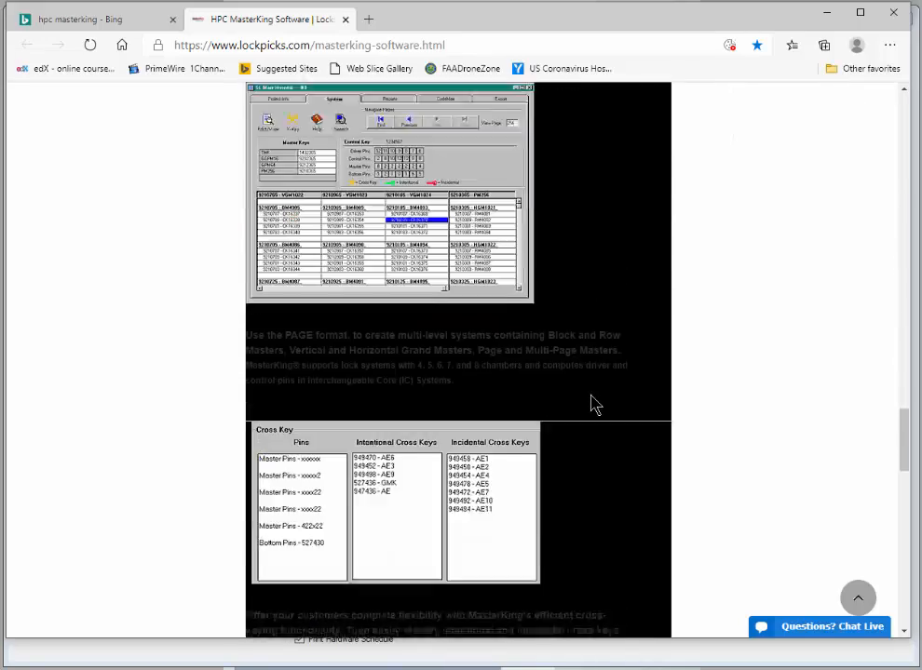
{"action": "scroll", "coordinate": [559, 372], "scroll_direction": "up", "scroll_amount": 1}
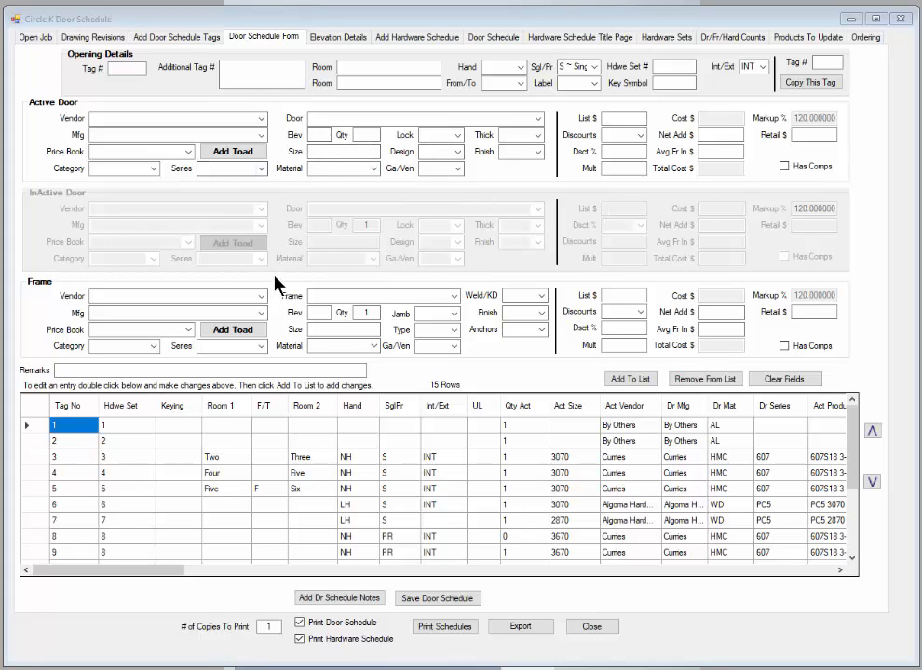
Enter AA1 as the keying symbol for tag 1 in the door schedule list.
{"action": "left_click", "coordinate": [686, 83]}
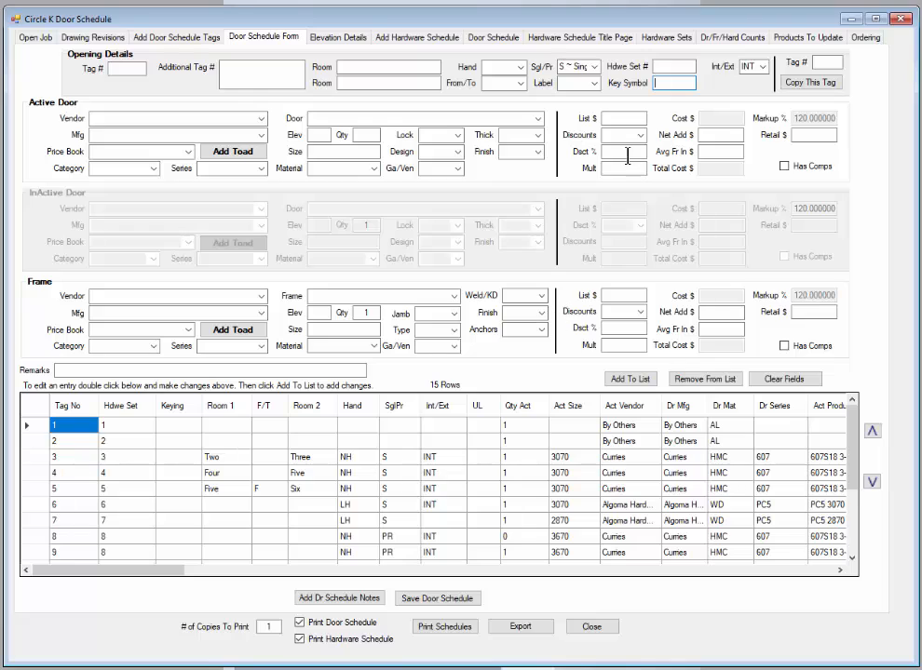
{"action": "left_click", "coordinate": [173, 426]}
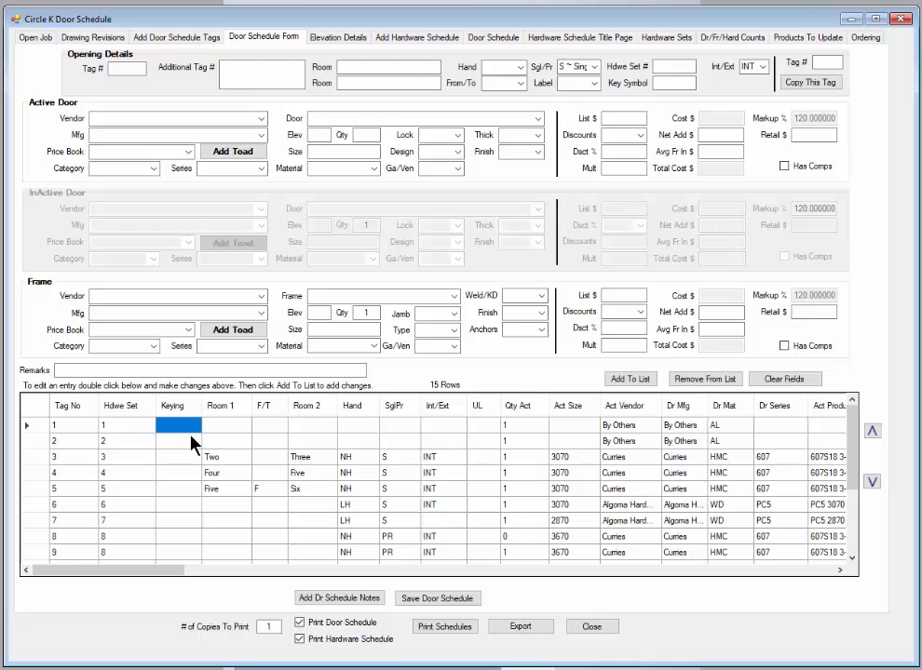
{"action": "type", "text": "A"}
{"action": "key", "text": "Return"}
{"action": "type", "text": "A"}
{"action": "key", "text": "BackSpace"}
{"action": "key", "text": "BackSpace"}
{"action": "key", "text": "BackSpace"}
{"action": "left_click", "coordinate": [185, 426]}
{"action": "key", "text": "Tab"}
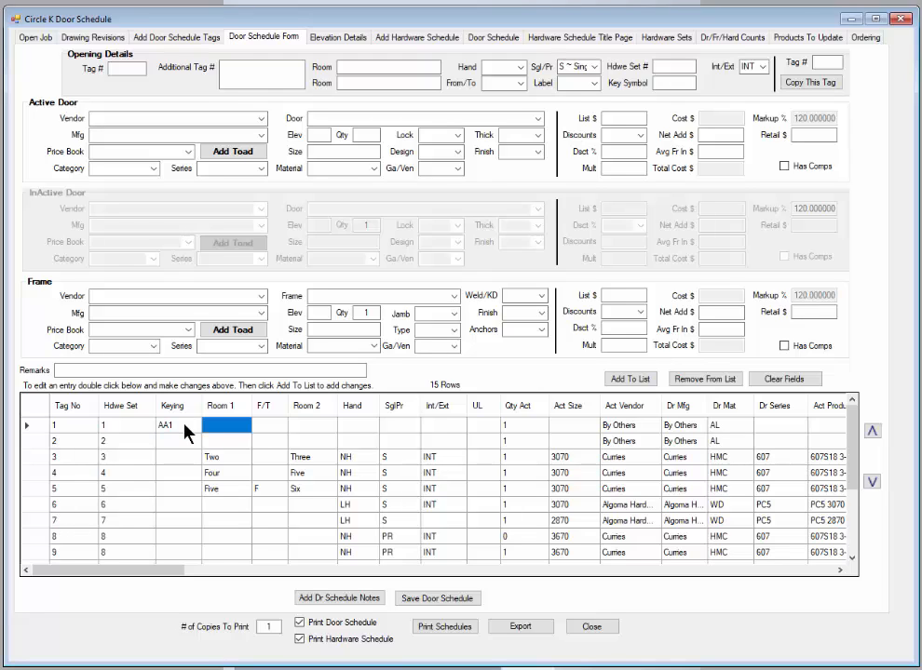
Clear the keying symbol from tag 1 in the door schedule list.
{"action": "left_click", "coordinate": [185, 426]}
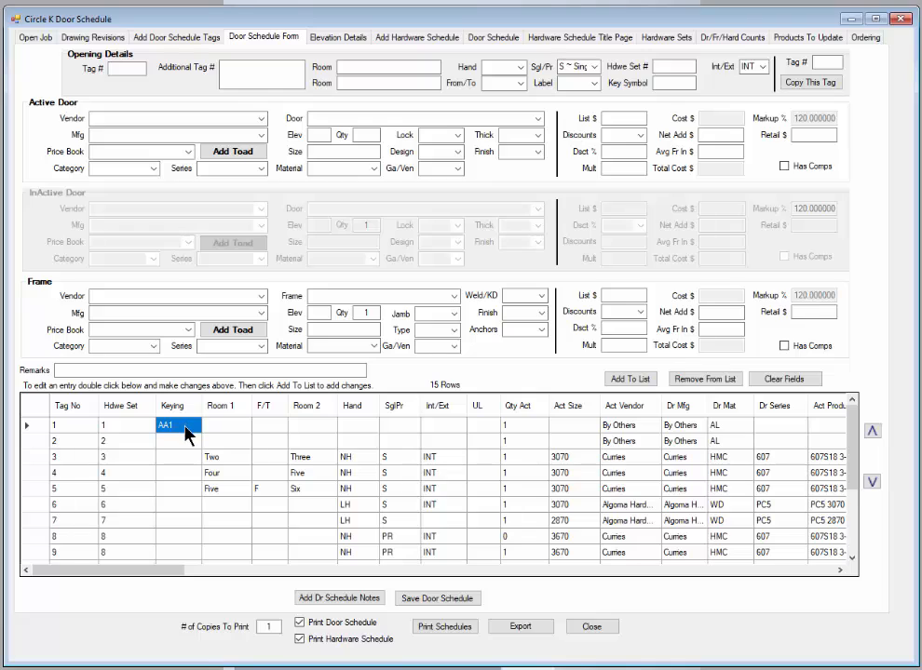
{"action": "left_click", "coordinate": [186, 427]}
{"action": "key", "text": "BackSpace"}
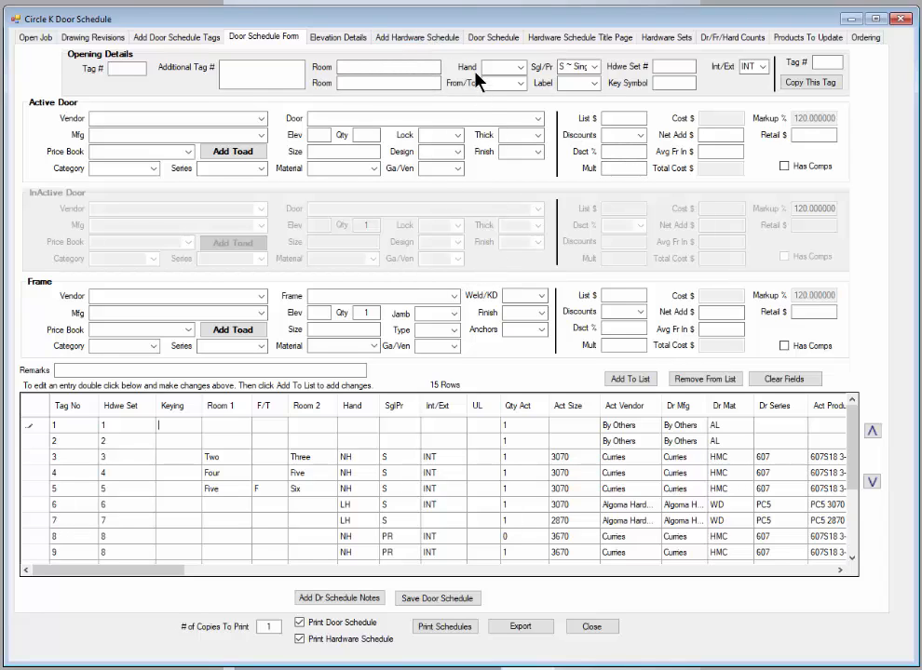
Open the hardware schedule entry page and examine hardware sets 1 to 4, returning to set 1 and its additional key instructions.
{"action": "left_click", "coordinate": [416, 39]}
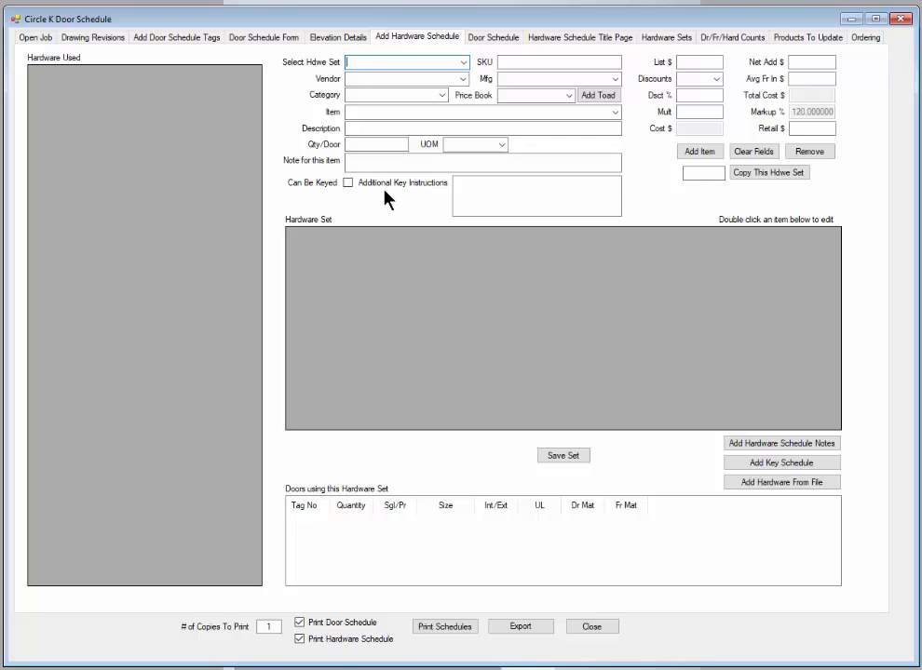
{"action": "left_click", "coordinate": [489, 193]}
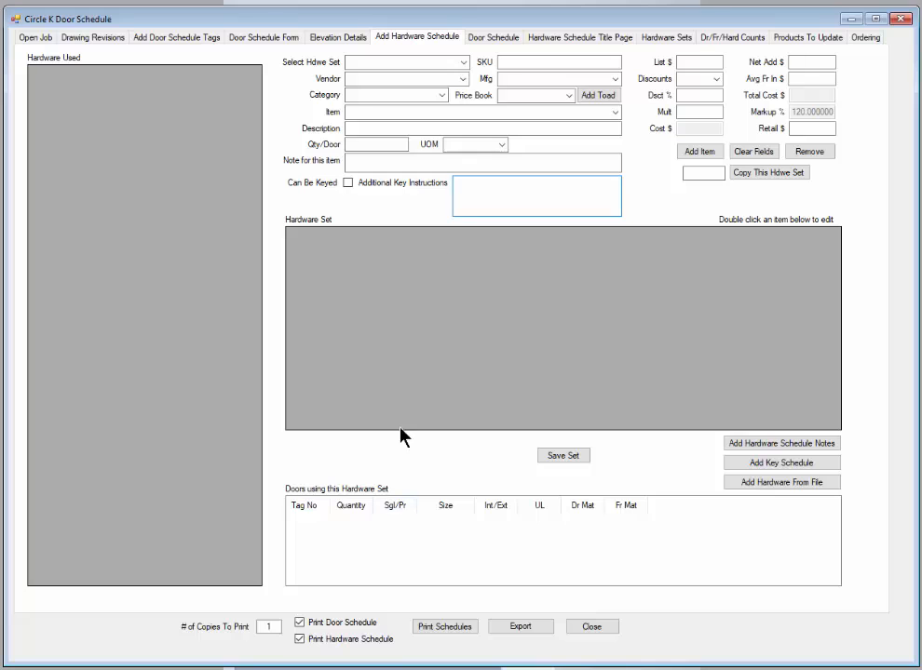
{"action": "left_click", "coordinate": [463, 62]}
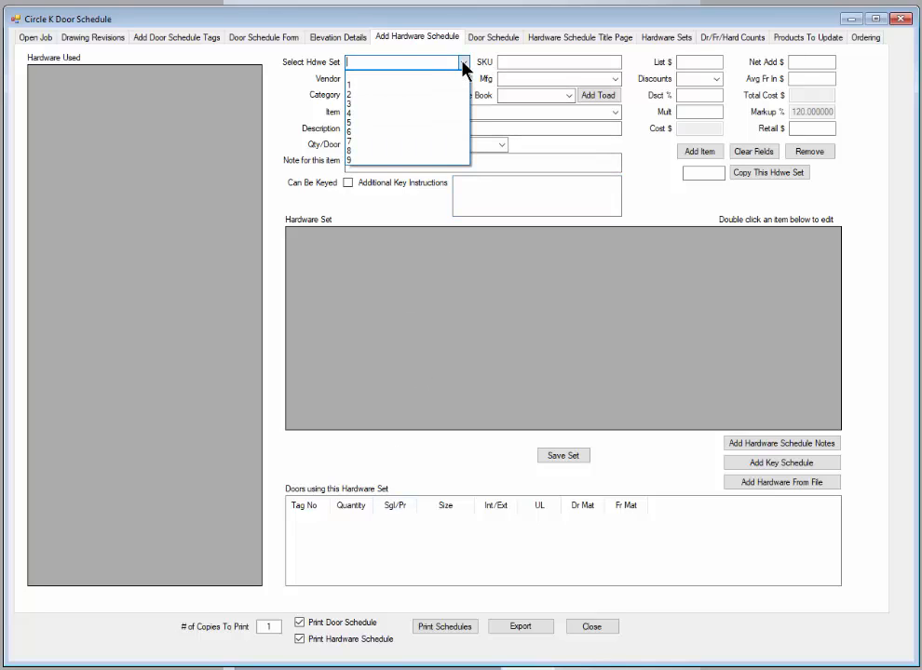
{"action": "left_click", "coordinate": [365, 84]}
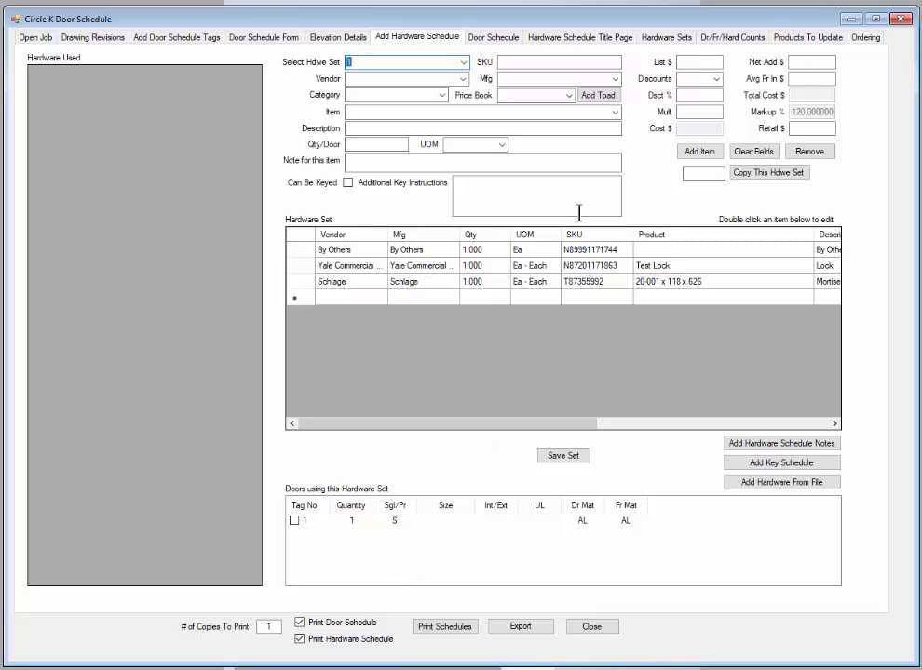
{"action": "left_click", "coordinate": [462, 63]}
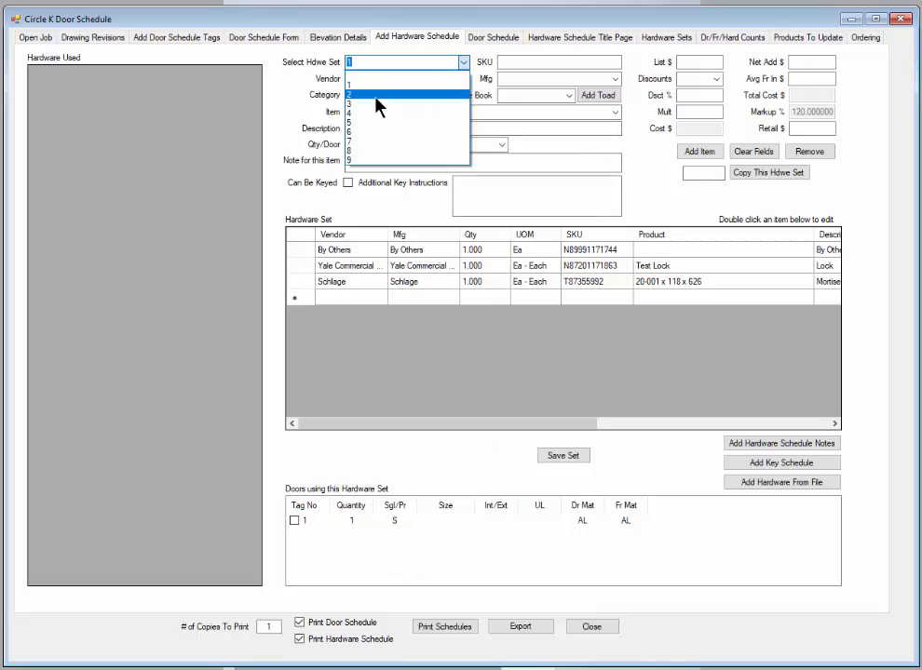
{"action": "left_click", "coordinate": [377, 94]}
{"action": "left_click", "coordinate": [462, 63]}
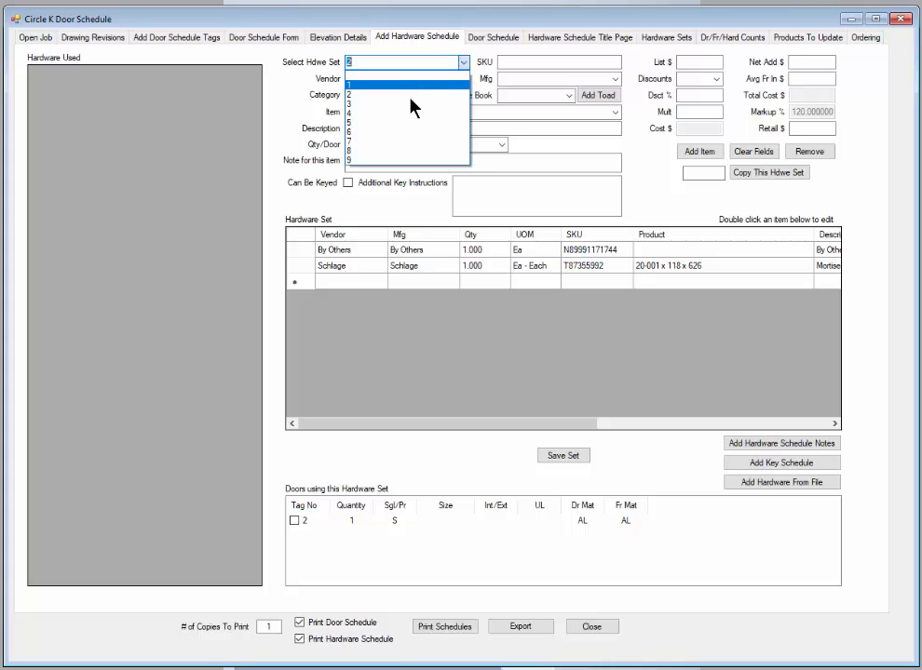
{"action": "left_click", "coordinate": [385, 103]}
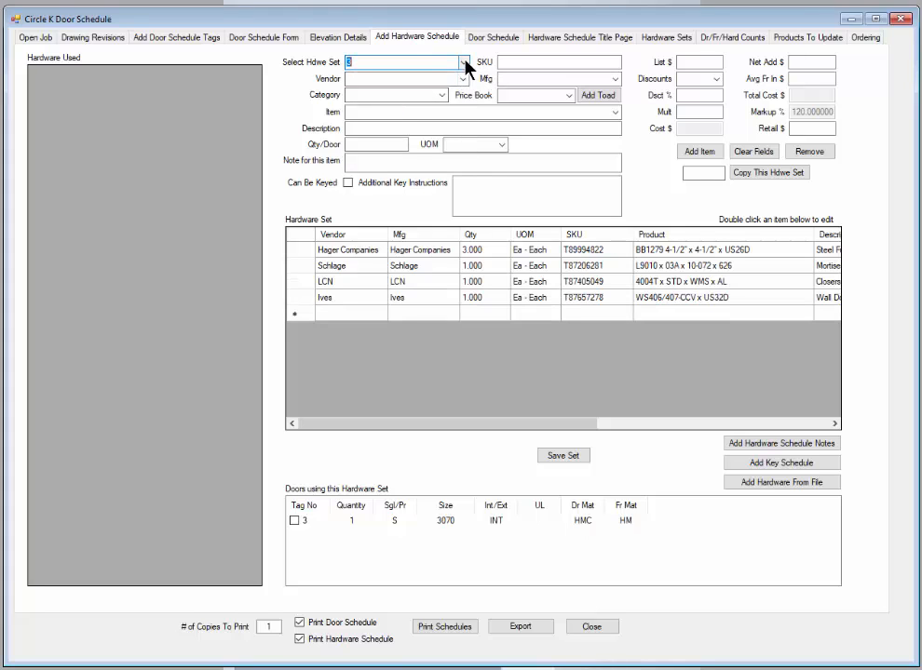
{"action": "left_click", "coordinate": [462, 62]}
{"action": "left_click", "coordinate": [395, 111]}
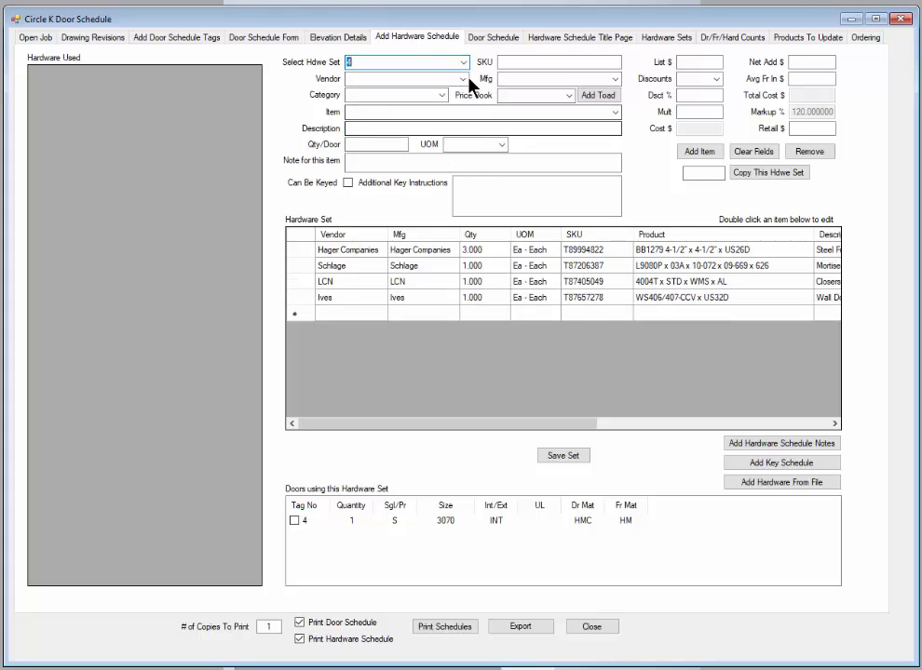
{"action": "left_click", "coordinate": [463, 63]}
{"action": "left_click", "coordinate": [362, 133]}
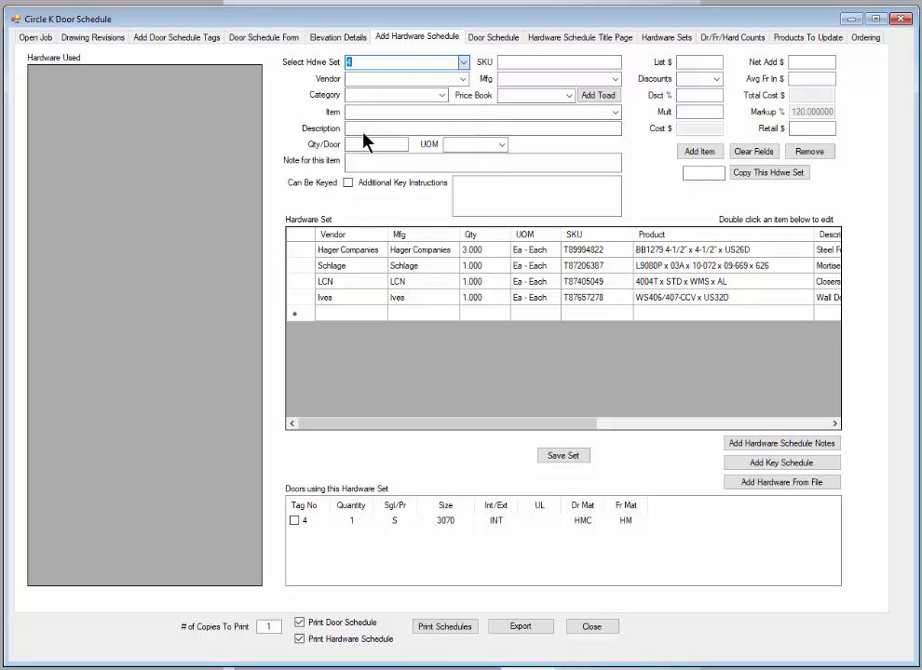
{"action": "left_click", "coordinate": [463, 62]}
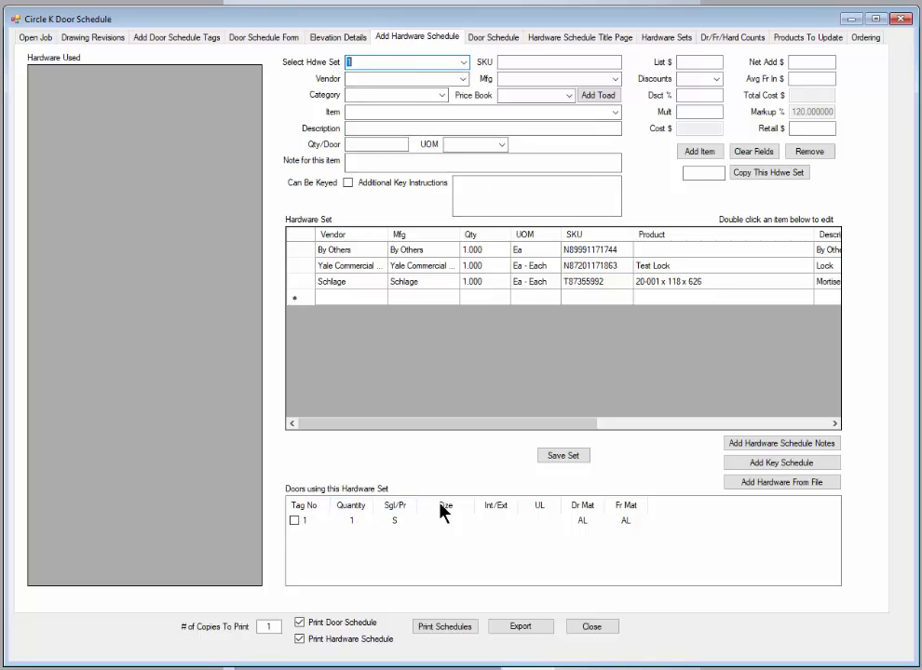
{"action": "left_click", "coordinate": [492, 189]}
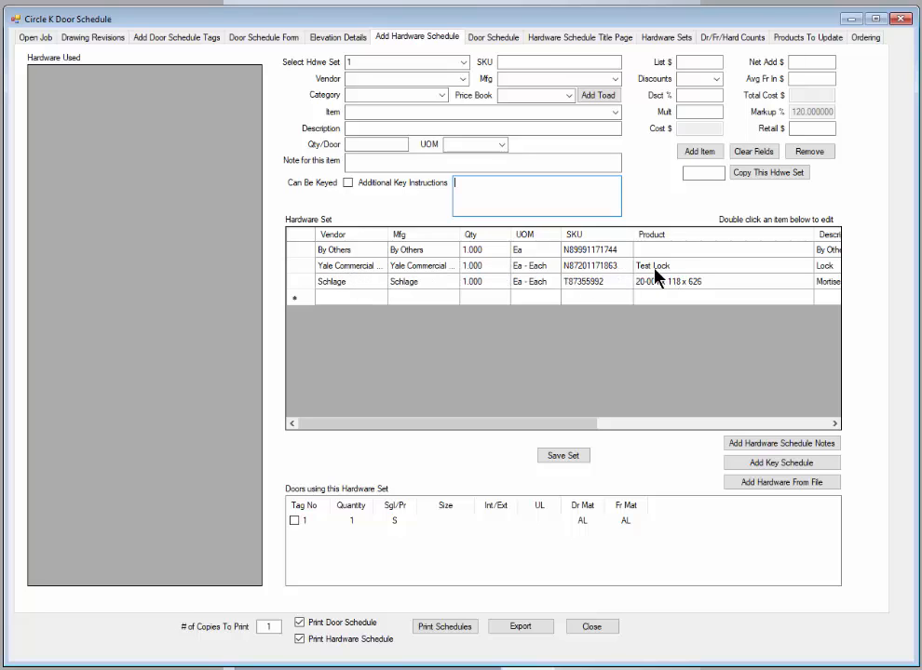
Load hardware sets 2, 3, 4, 5, 6, 8 and 9 in turn to examine their items and the doors using them.
{"action": "left_click", "coordinate": [462, 63]}
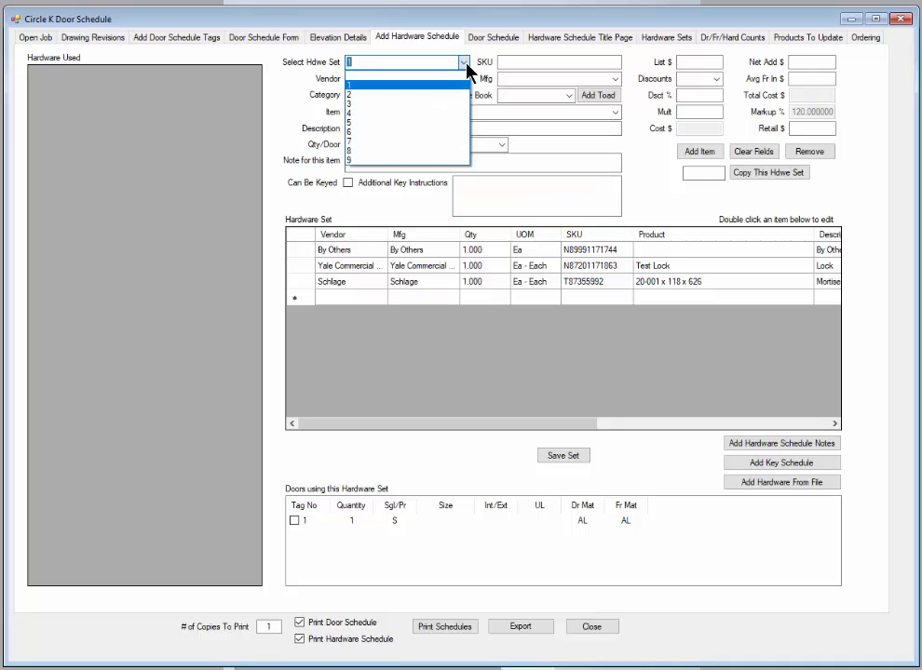
{"action": "left_click", "coordinate": [382, 99]}
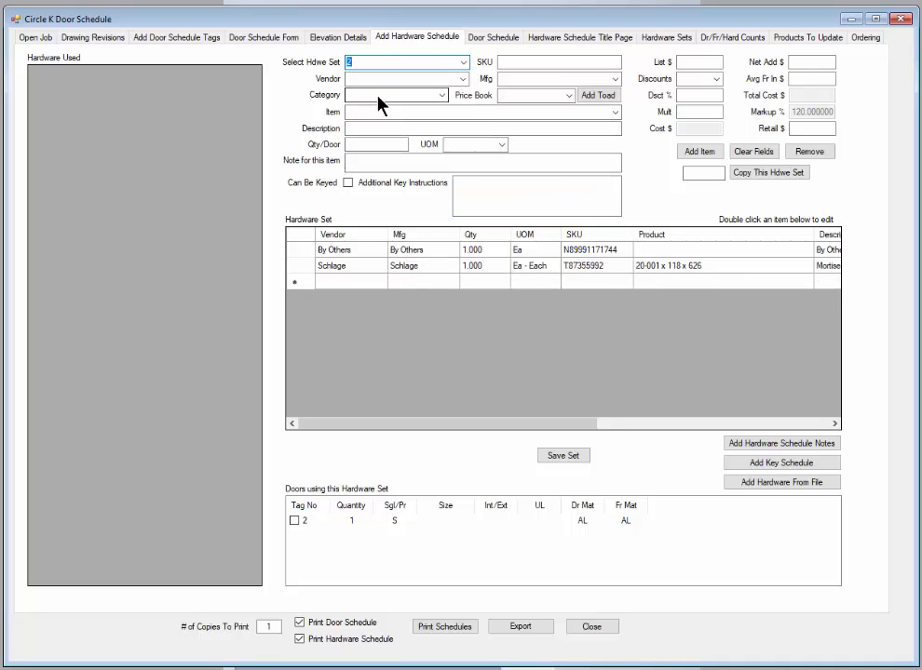
{"action": "left_click", "coordinate": [464, 63]}
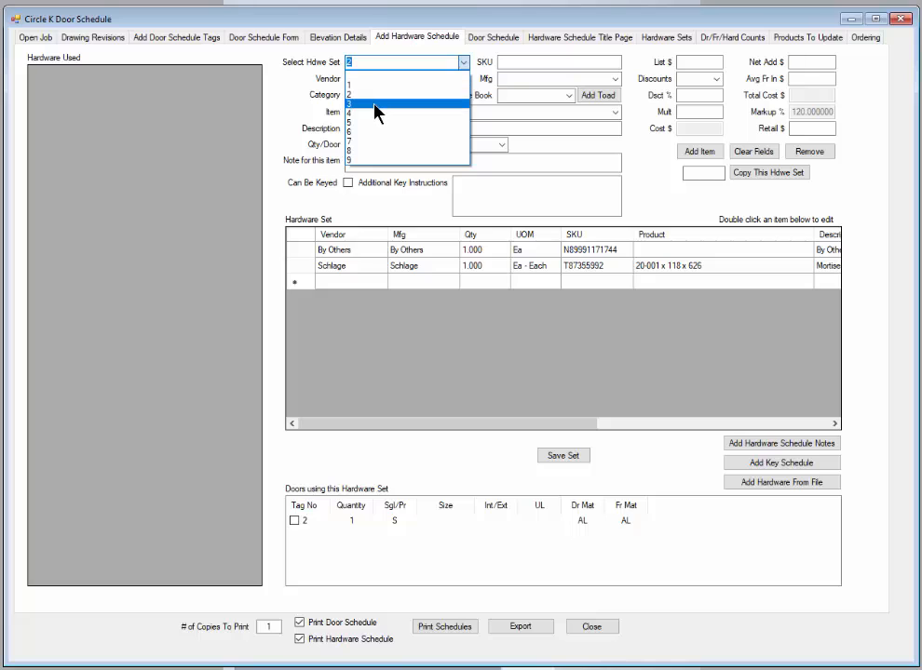
{"action": "left_click", "coordinate": [375, 105]}
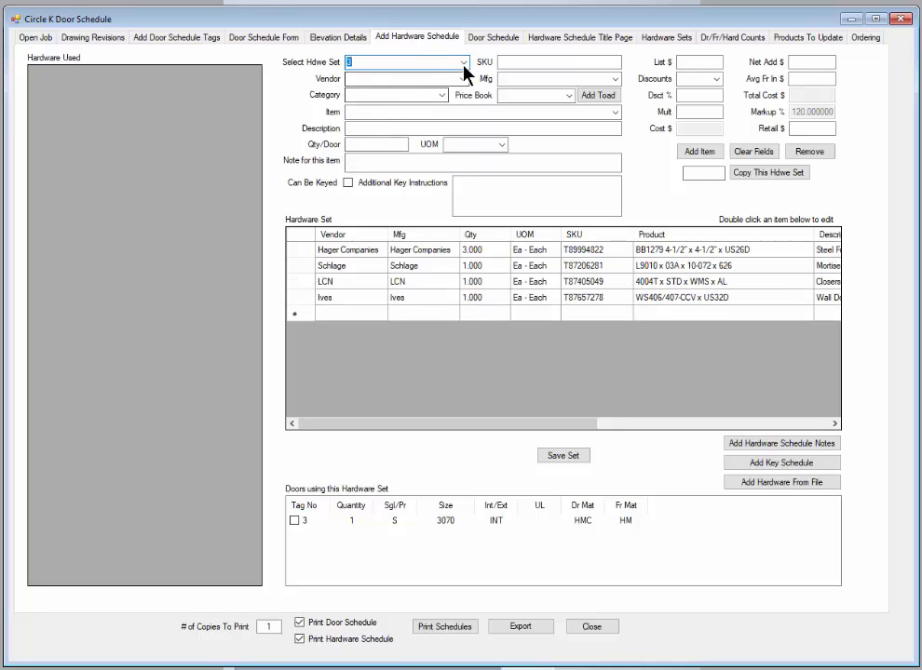
{"action": "left_click", "coordinate": [463, 63]}
{"action": "left_click", "coordinate": [384, 112]}
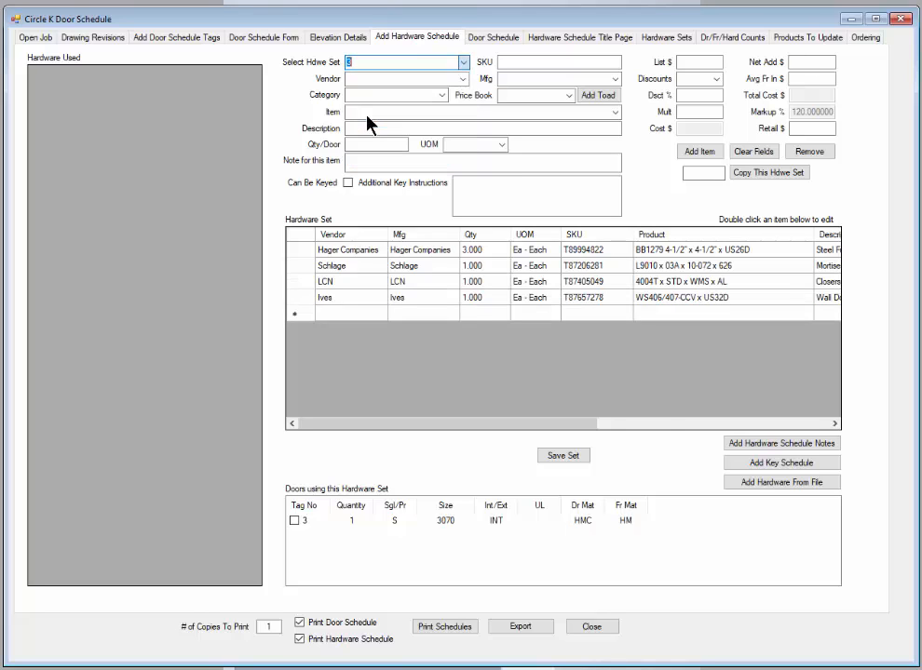
{"action": "left_click", "coordinate": [462, 62]}
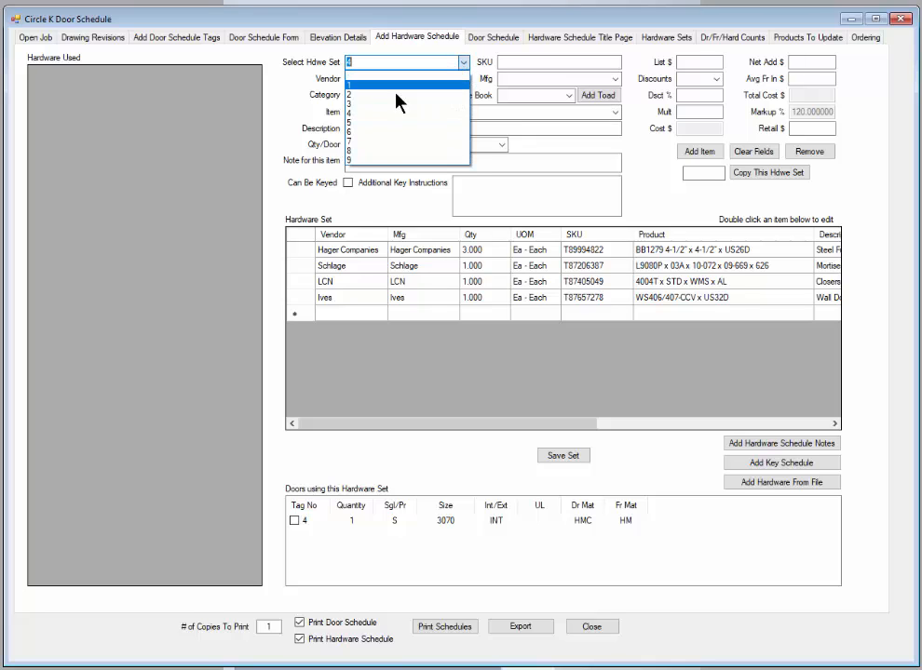
{"action": "left_click", "coordinate": [361, 123]}
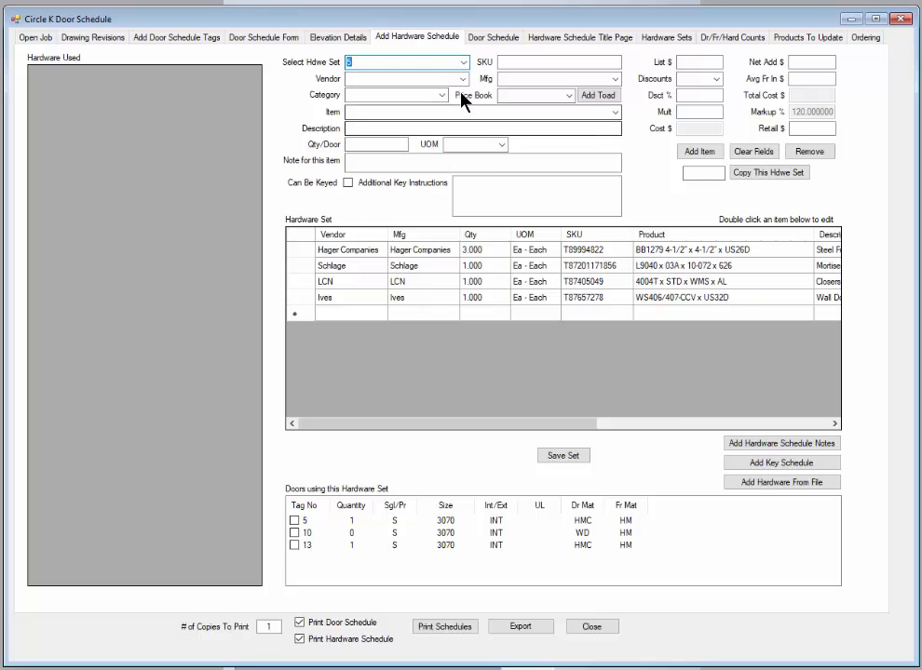
{"action": "left_click", "coordinate": [463, 62]}
{"action": "left_click", "coordinate": [380, 132]}
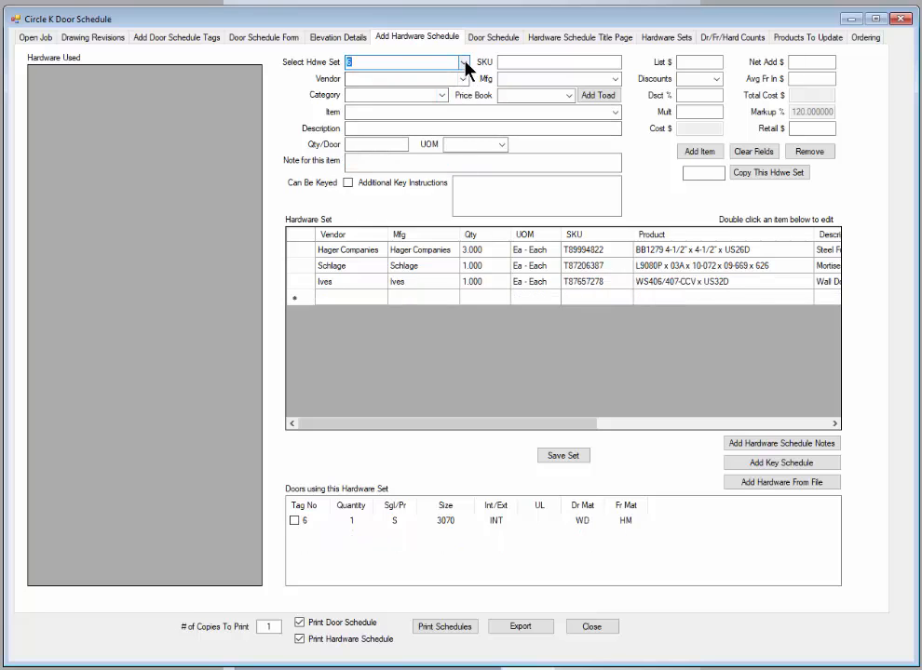
{"action": "left_click", "coordinate": [463, 62]}
{"action": "left_click", "coordinate": [377, 151]}
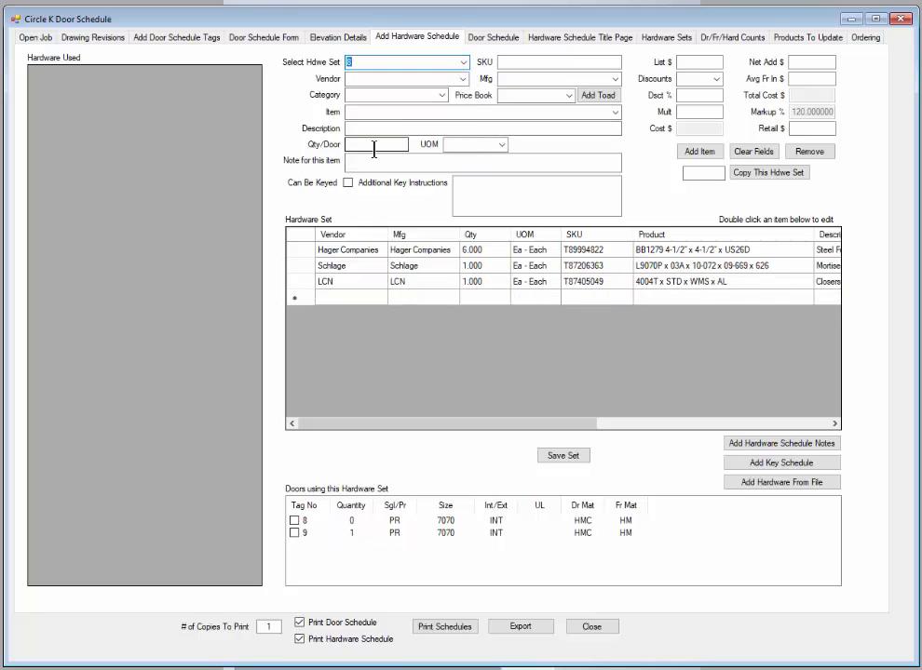
{"action": "left_click", "coordinate": [462, 63]}
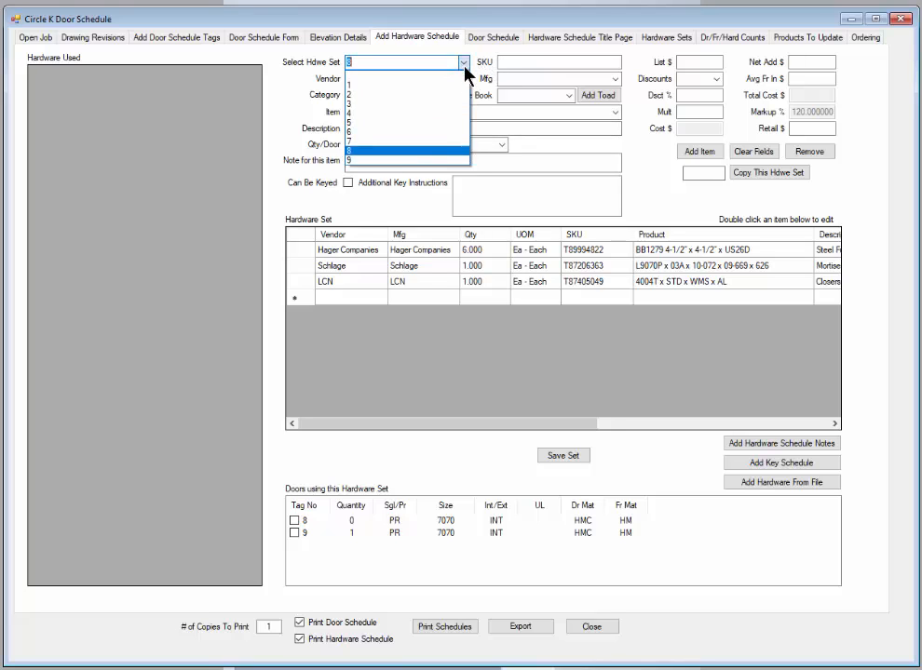
{"action": "left_click", "coordinate": [380, 161]}
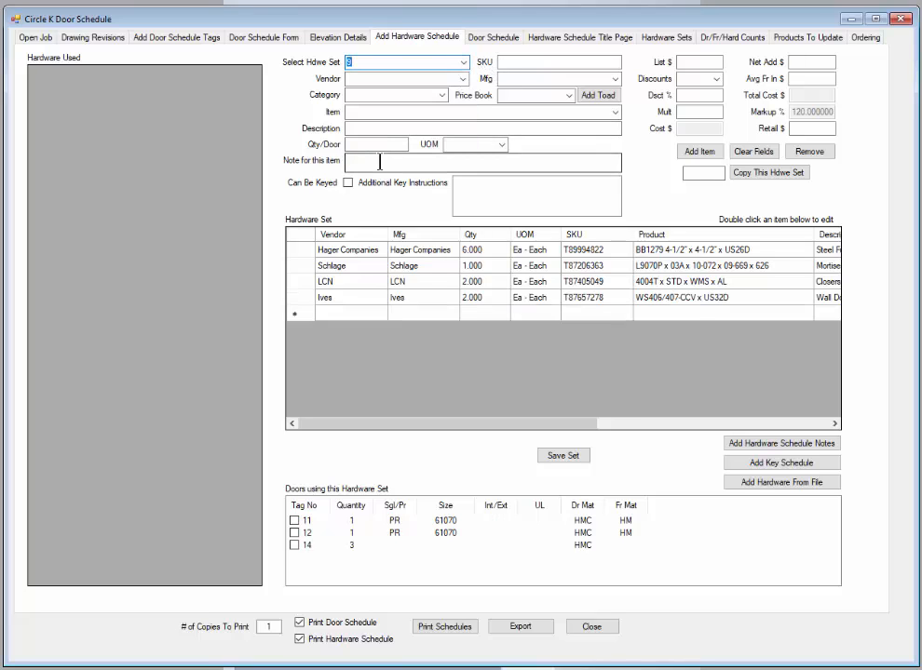
Load hardware set 7, re-add its 20-001 x 118 x 626 cylinder as an item that can be keyed, and save the set.
{"action": "left_click", "coordinate": [463, 62]}
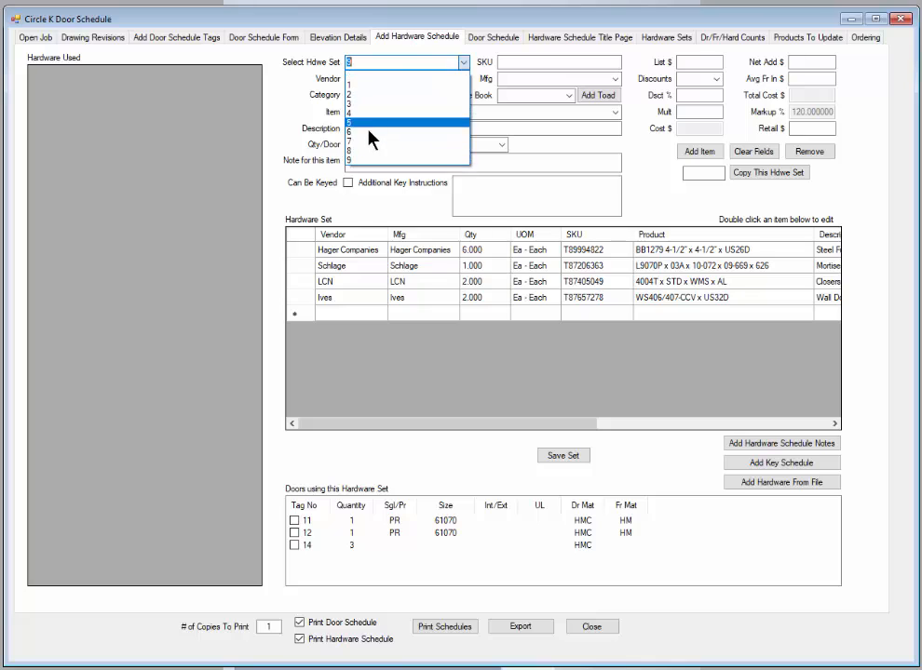
{"action": "left_click", "coordinate": [366, 141]}
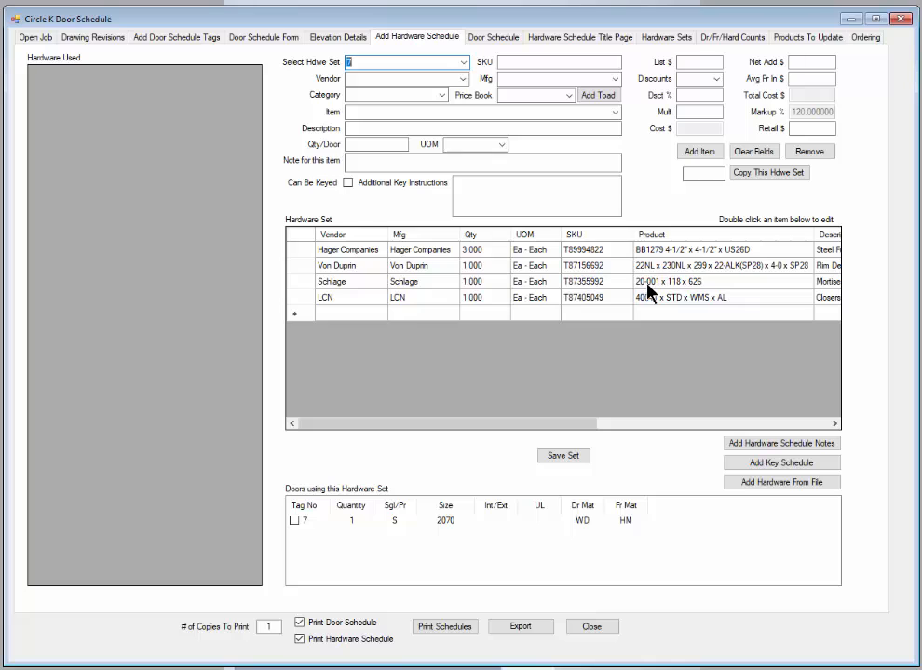
{"action": "double_click", "coordinate": [587, 281]}
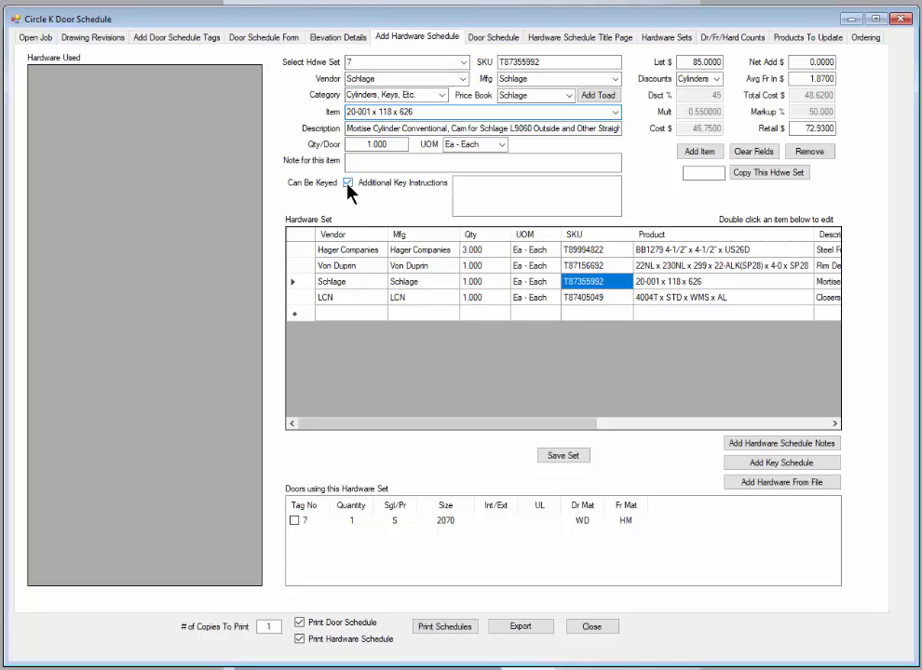
{"action": "left_click", "coordinate": [471, 191]}
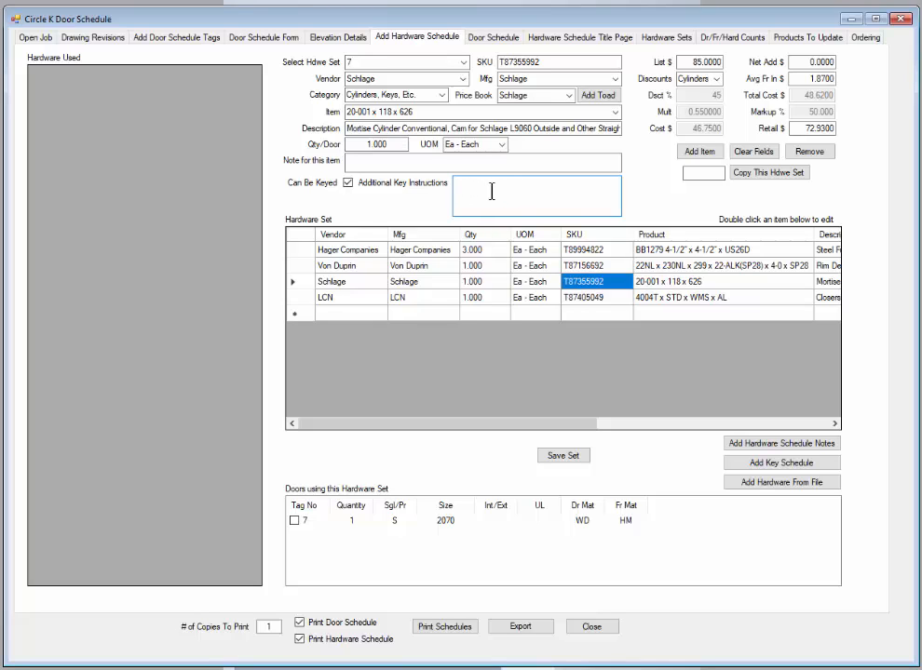
{"action": "left_click", "coordinate": [698, 152]}
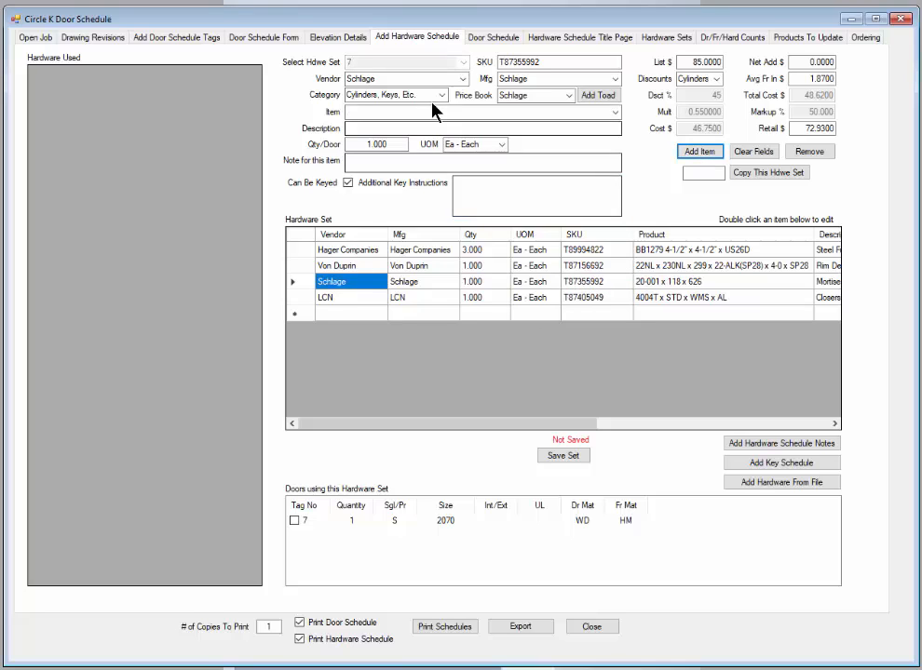
{"action": "left_click", "coordinate": [568, 457]}
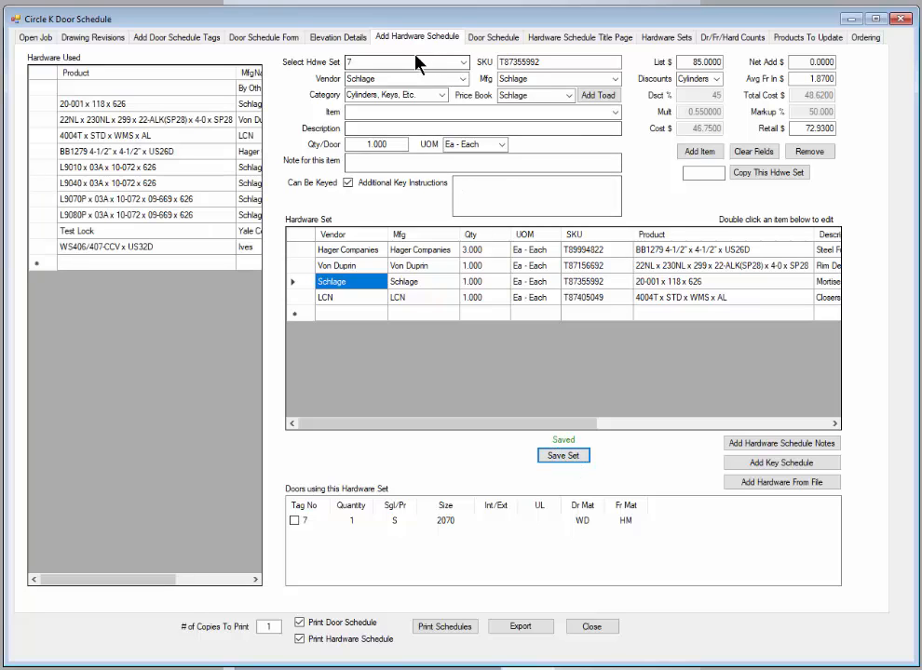
Review the lock and cylinder items in hardware sets 1 to 4, opening set 4's L9080P lock to examine its keying option.
{"action": "left_click", "coordinate": [463, 61]}
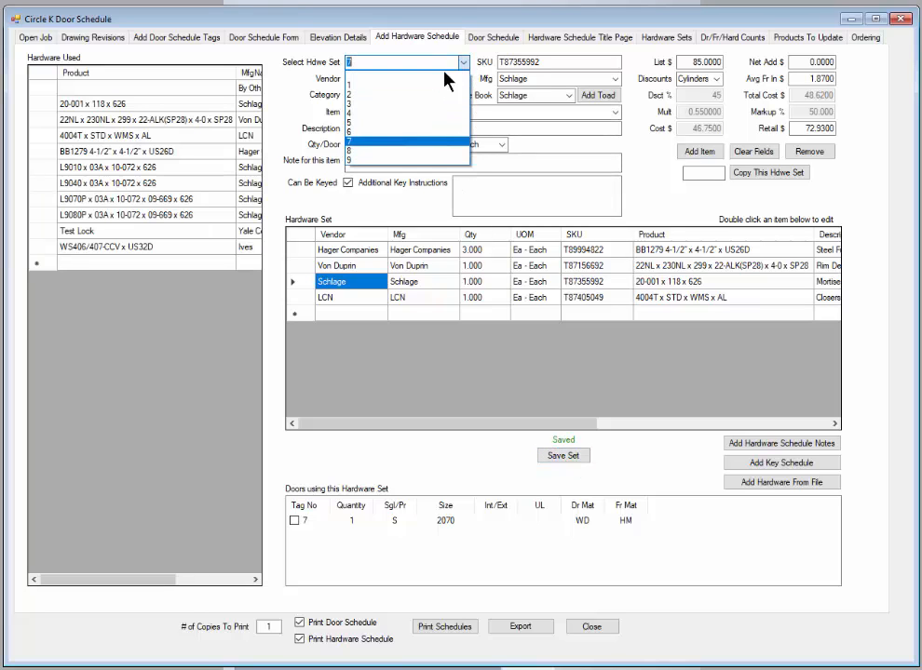
{"action": "left_click", "coordinate": [369, 85]}
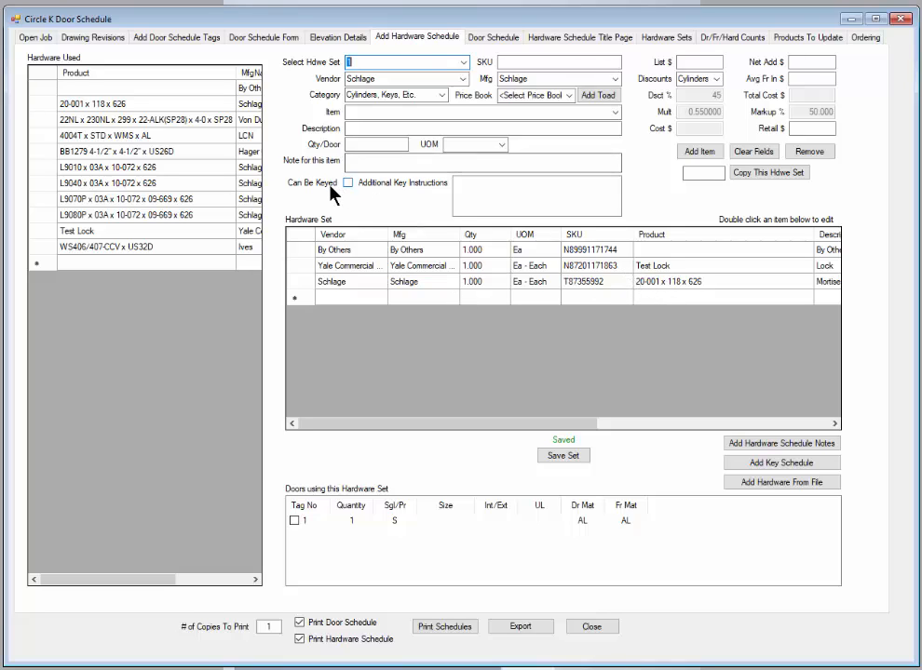
{"action": "left_click", "coordinate": [406, 61]}
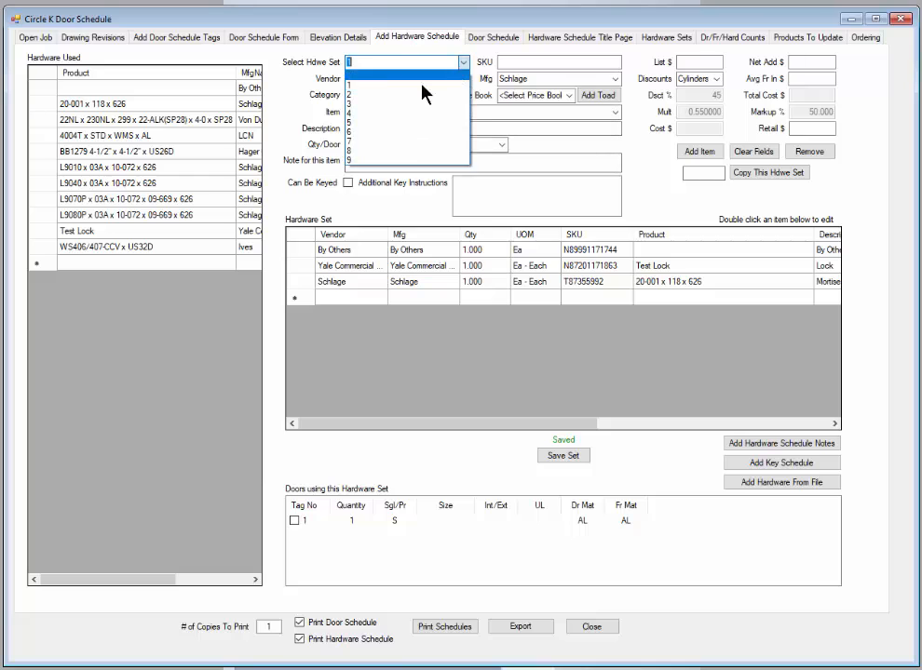
{"action": "left_click", "coordinate": [368, 94]}
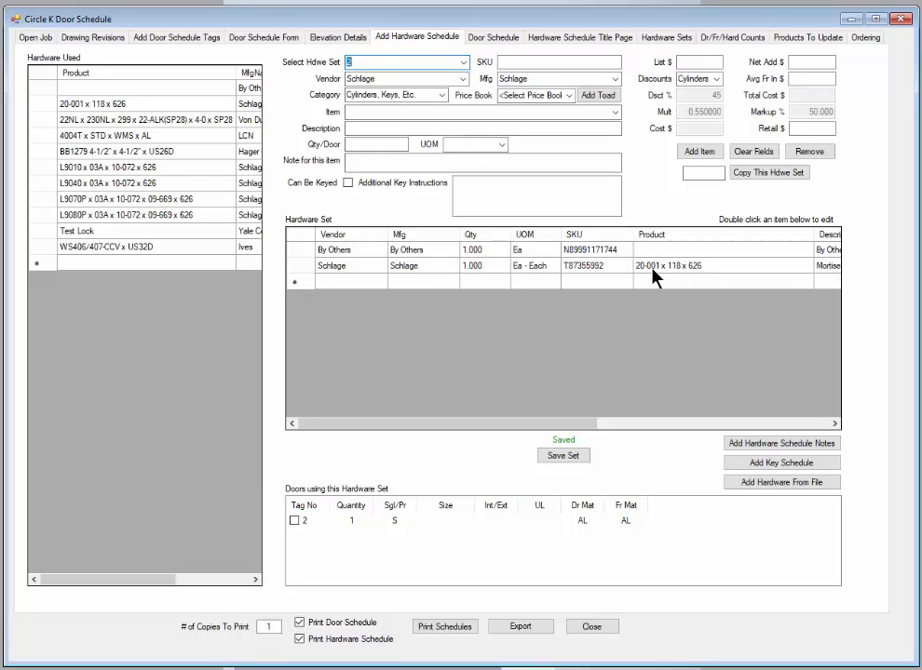
{"action": "left_click", "coordinate": [464, 63]}
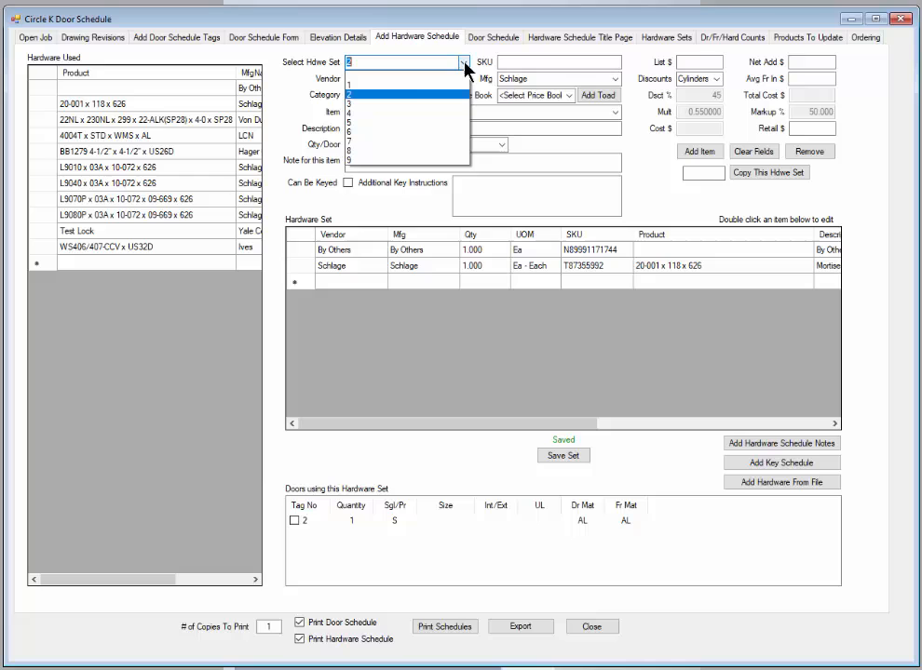
{"action": "left_click", "coordinate": [370, 103]}
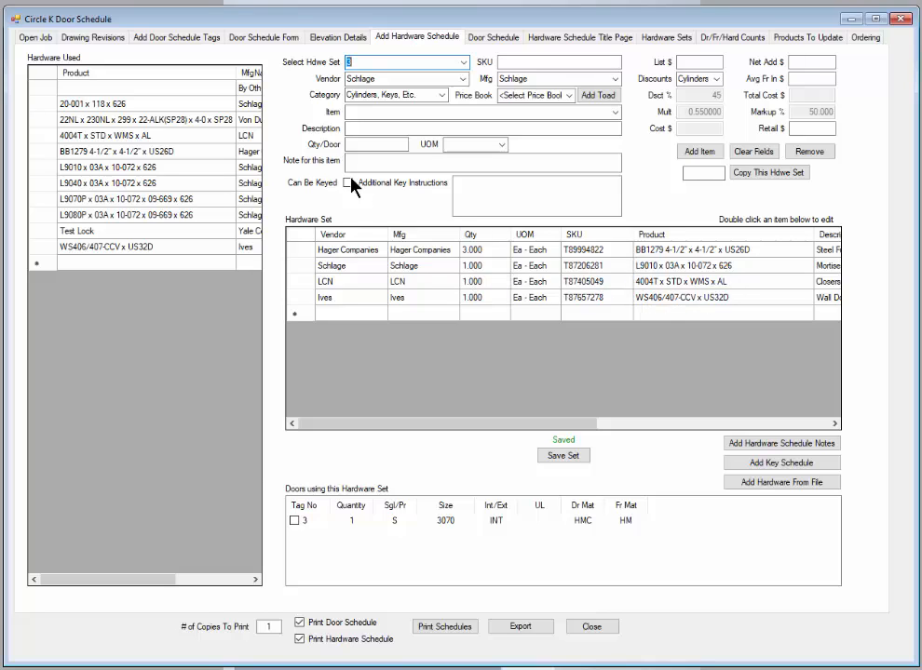
{"action": "left_click", "coordinate": [463, 65]}
{"action": "left_click", "coordinate": [371, 115]}
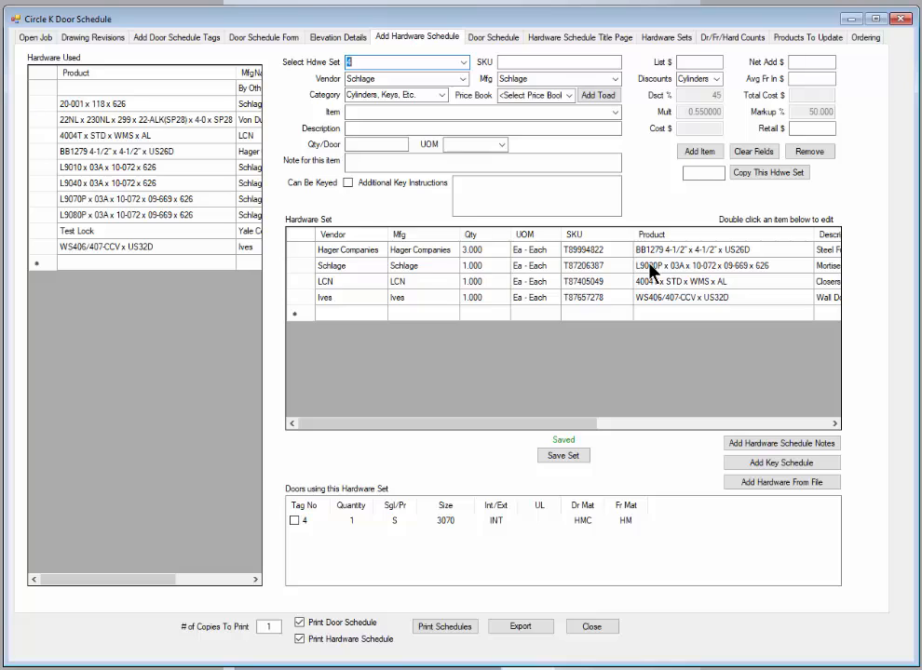
{"action": "double_click", "coordinate": [652, 268]}
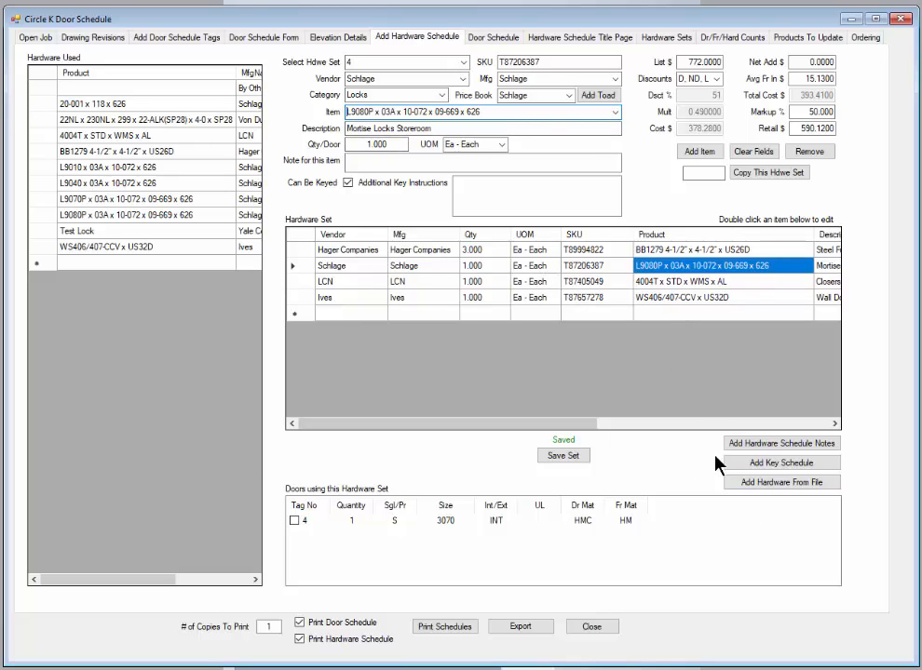
Open the key schedule and include a master key with quantity 1 and key symbol A.
{"action": "left_click", "coordinate": [781, 466]}
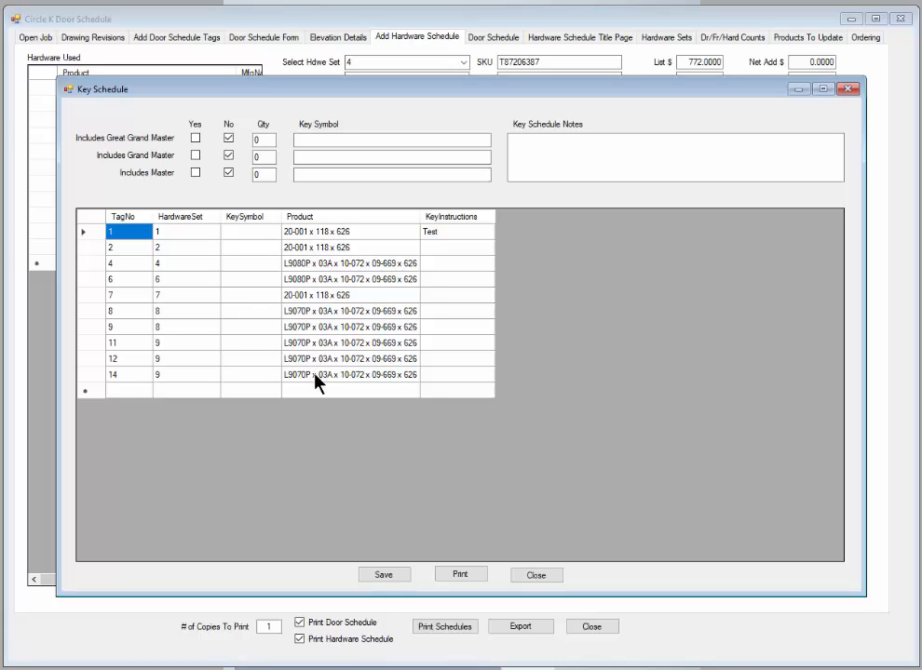
{"action": "left_click", "coordinate": [195, 173]}
{"action": "left_click", "coordinate": [229, 173]}
{"action": "double_click", "coordinate": [255, 174]}
{"action": "left_click", "coordinate": [313, 173]}
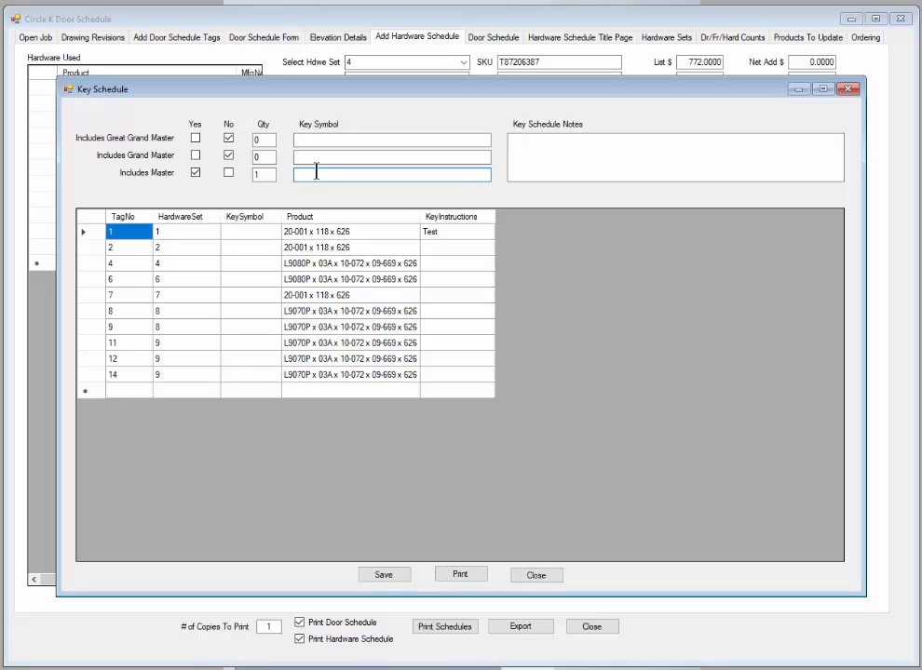
{"action": "type", "text": "a"}
{"action": "key", "text": "BackSpace"}
{"action": "type", "text": "A"}
Enter key symbols A1 for tag 1 and A2 for tag 2 in the key schedule.
{"action": "left_click", "coordinate": [274, 234]}
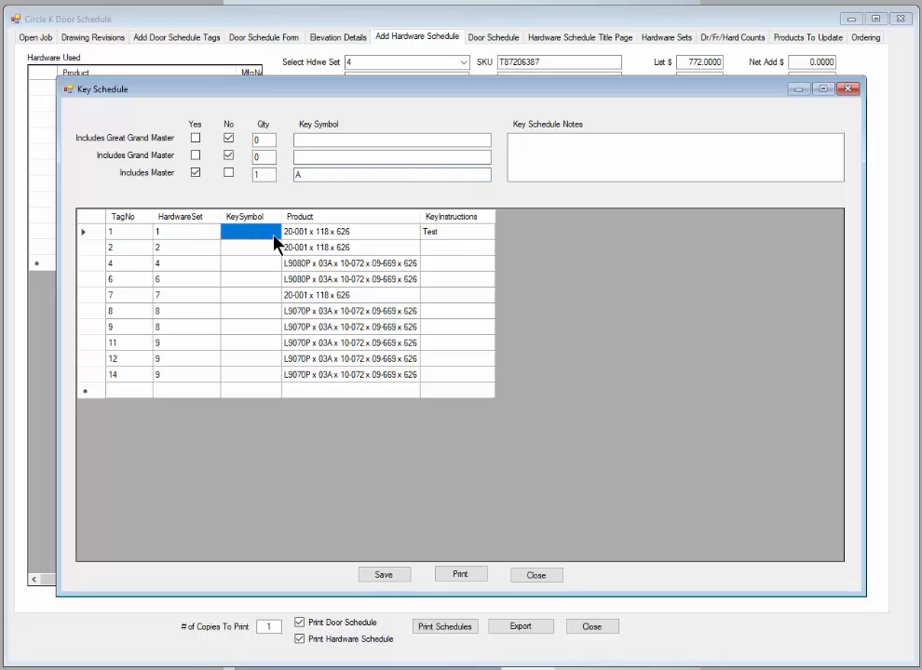
{"action": "type", "text": "A1"}
{"action": "key", "text": "Return"}
{"action": "type", "text": "A2"}
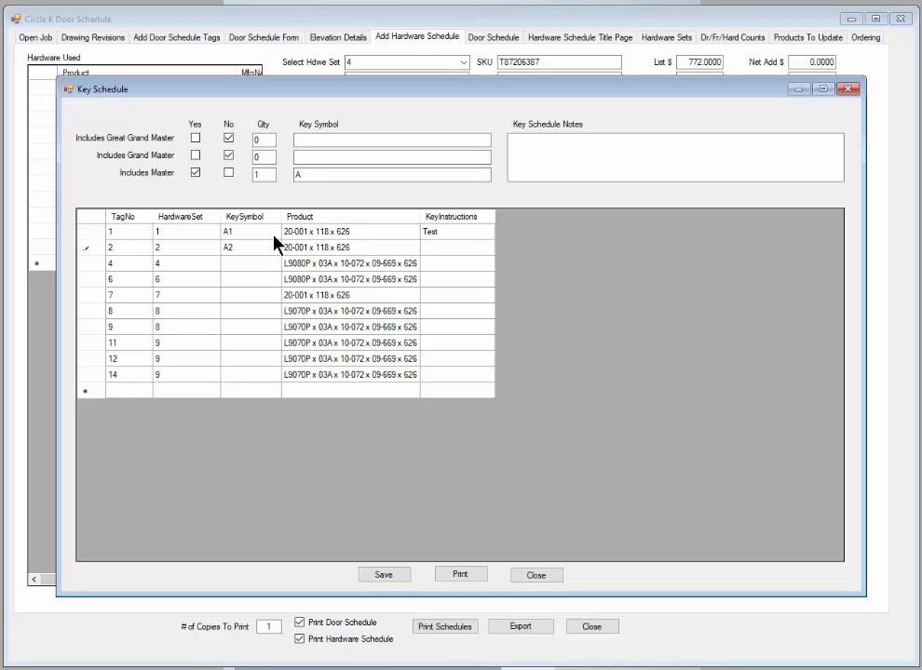
{"action": "key", "text": "Return"}
Include a grand master with quantity 1 and key symbol A, and set the master key symbols to AA, AB.
{"action": "left_click", "coordinate": [196, 155]}
{"action": "double_click", "coordinate": [263, 157]}
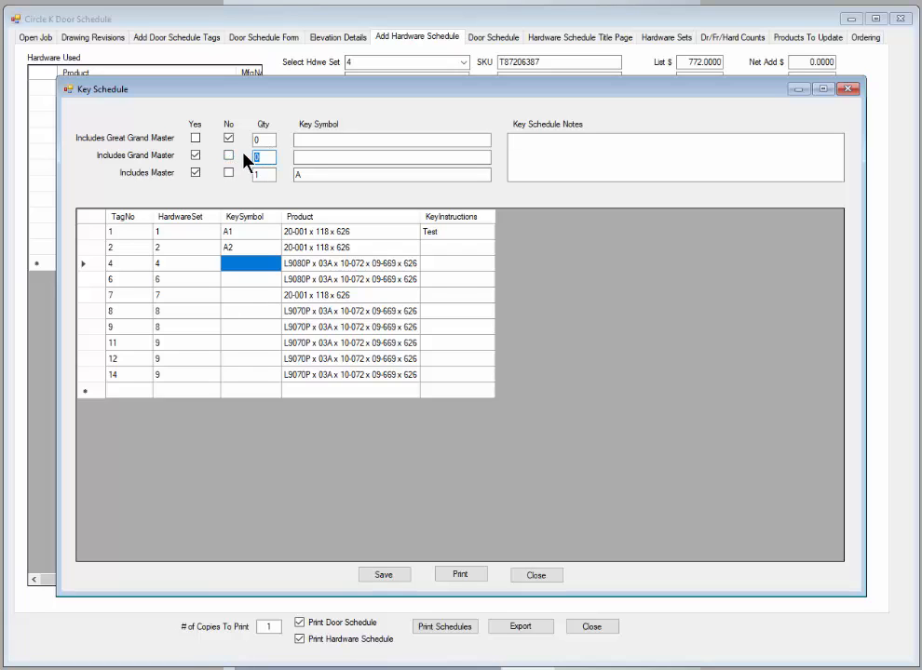
{"action": "type", "text": "1"}
{"action": "left_click", "coordinate": [319, 159]}
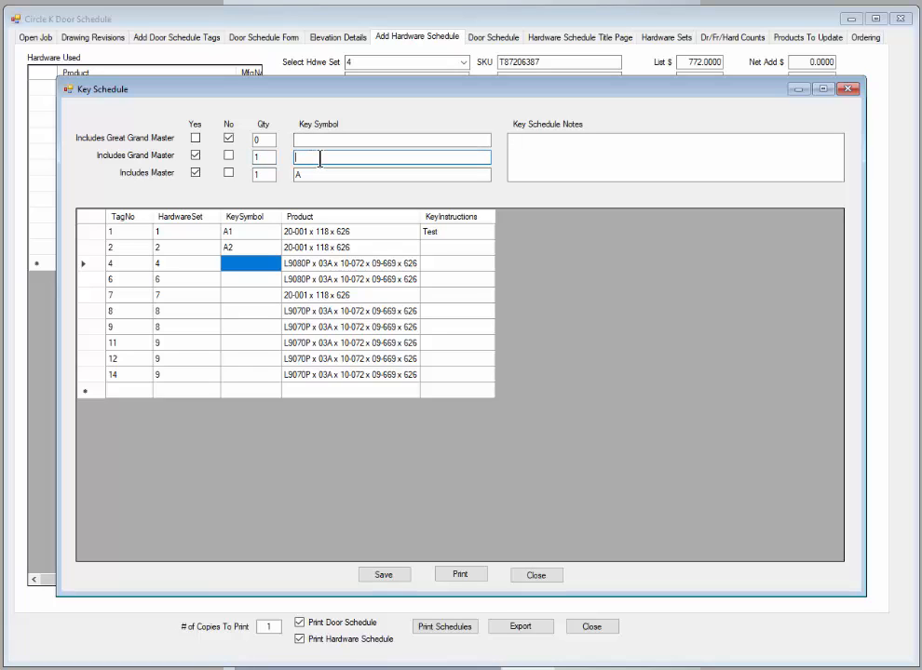
{"action": "type", "text": "A"}
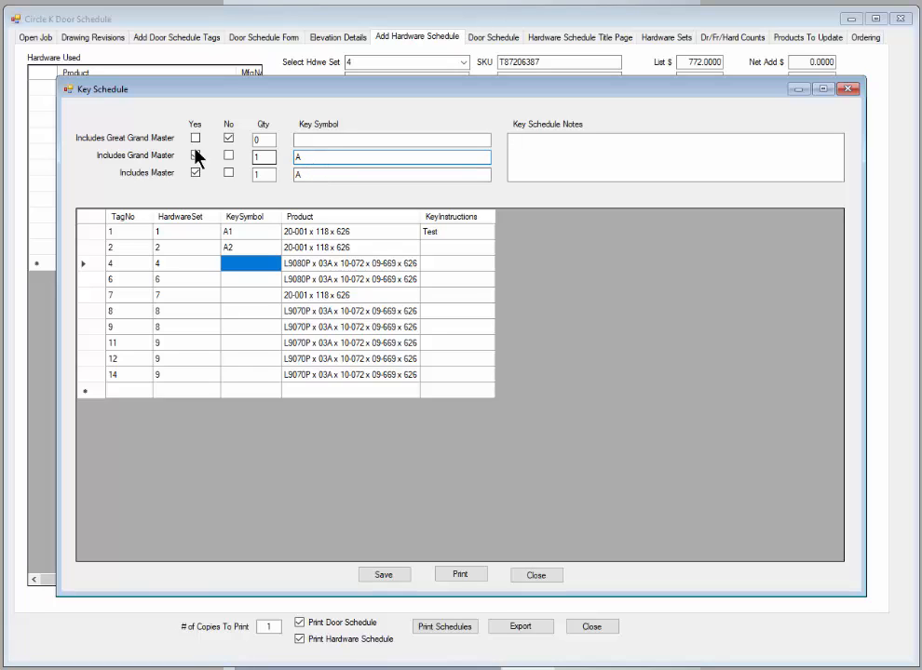
{"action": "left_click", "coordinate": [315, 175]}
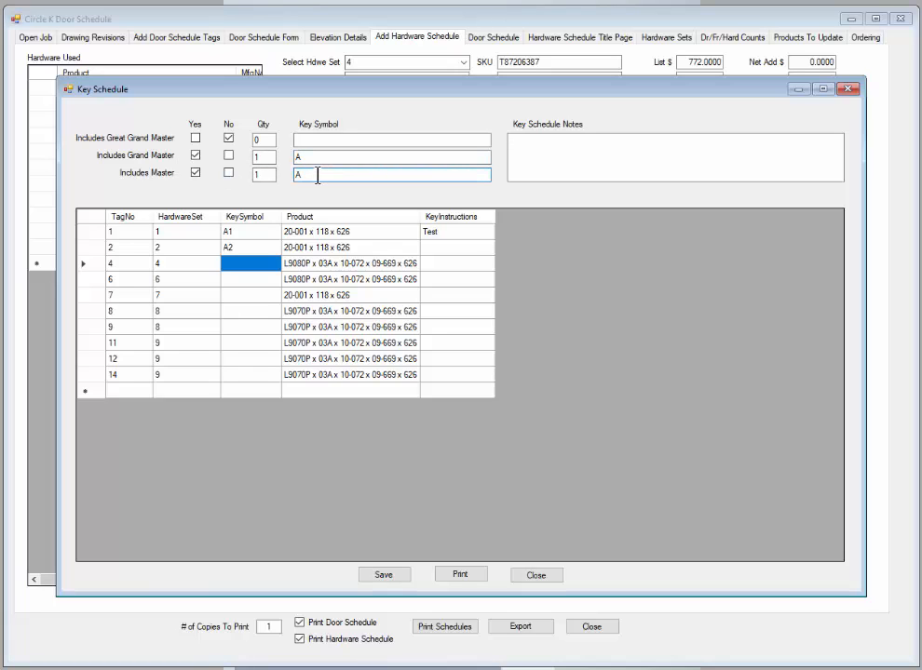
{"action": "type", "text": "A, AB"}
Set the key symbols to AA1 for tag 1, AA2 for tag 2, and AB1 for tags 4 and 6.
{"action": "left_click", "coordinate": [224, 231]}
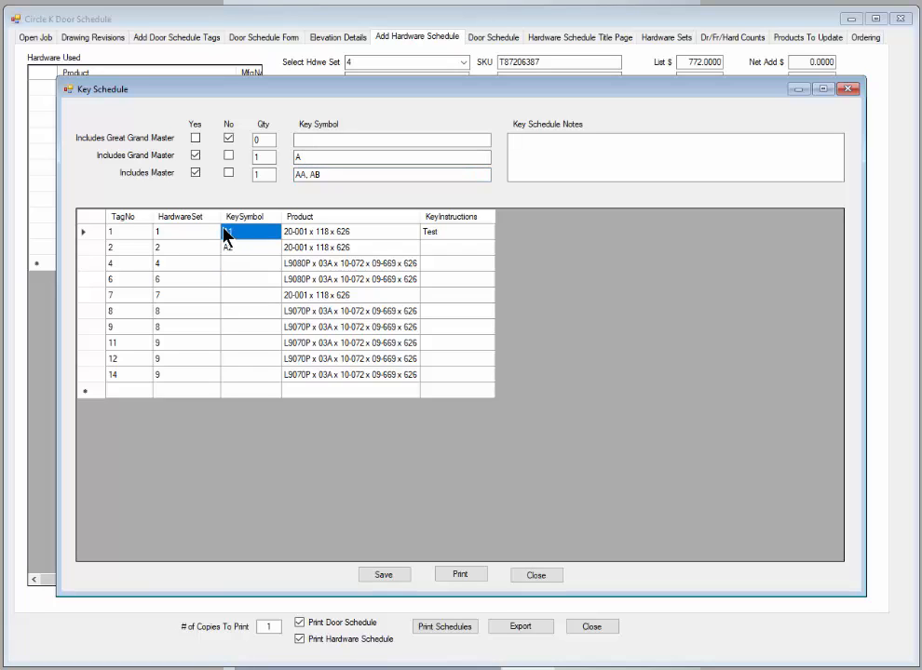
{"action": "left_click", "coordinate": [228, 232]}
{"action": "type", "text": "AA1"}
{"action": "left_click", "coordinate": [233, 248]}
{"action": "type", "text": "AA2"}
{"action": "left_click", "coordinate": [240, 262]}
{"action": "type", "text": "AB1"}
{"action": "left_click", "coordinate": [243, 279]}
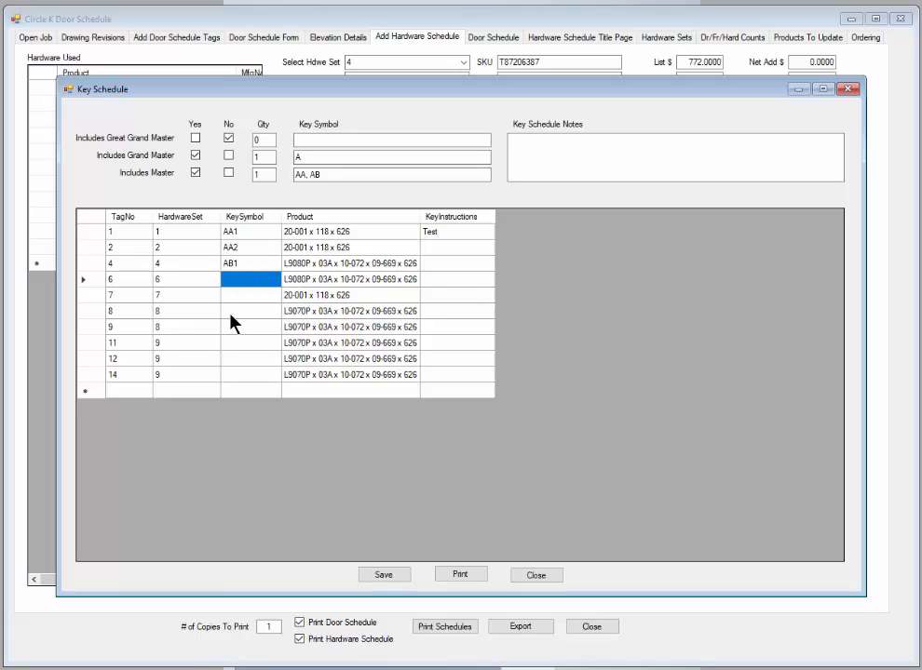
{"action": "type", "text": "AB1"}
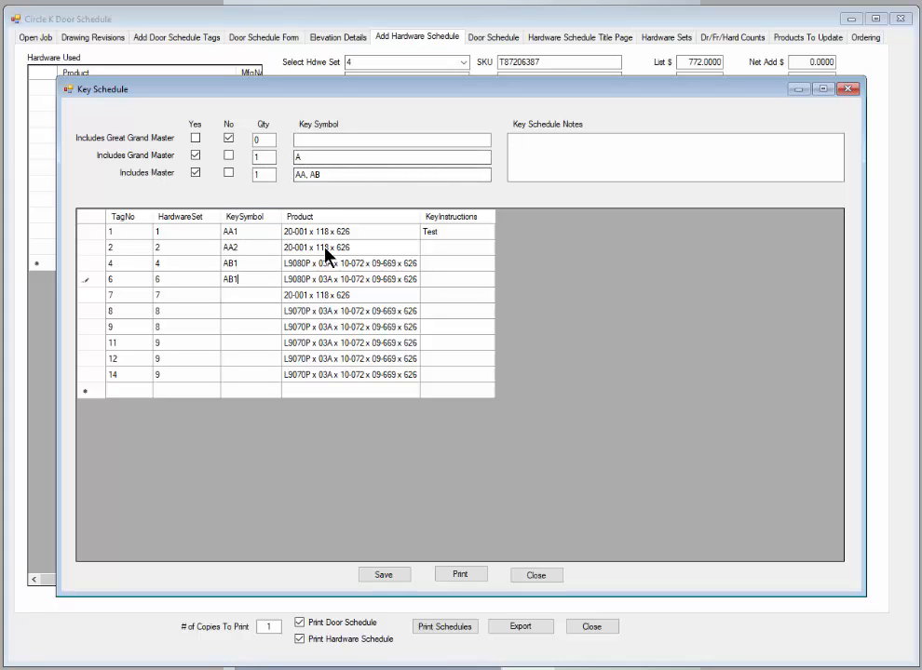
Include a great grand master with quantity 1, and set the grand master to quantity 2 with key symbols A, B.
{"action": "left_click", "coordinate": [194, 139]}
{"action": "left_click", "coordinate": [228, 139]}
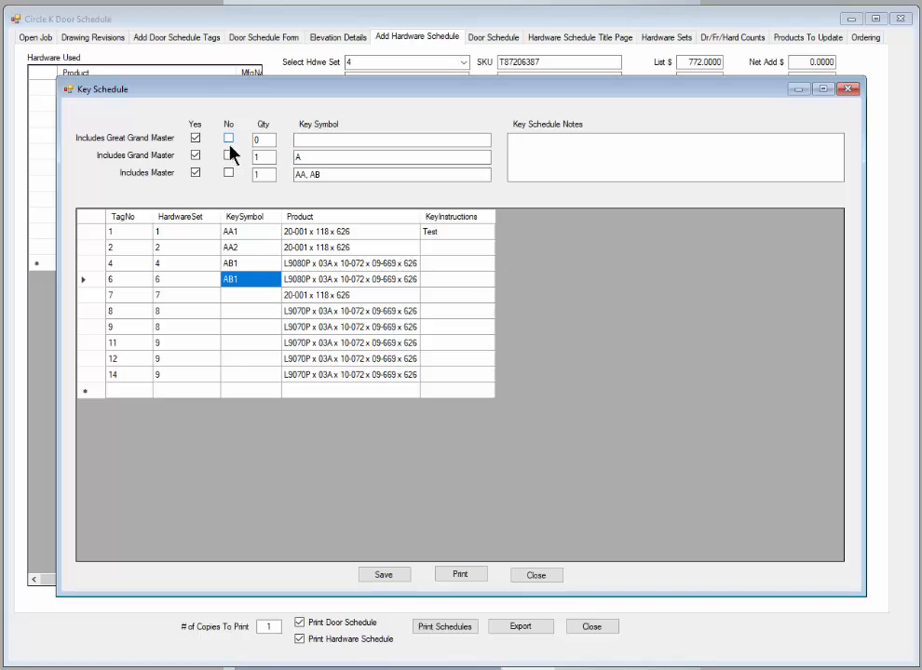
{"action": "key", "text": "Tab"}
{"action": "type", "text": "1"}
{"action": "key", "text": "Tab"}
{"action": "left_click", "coordinate": [355, 156]}
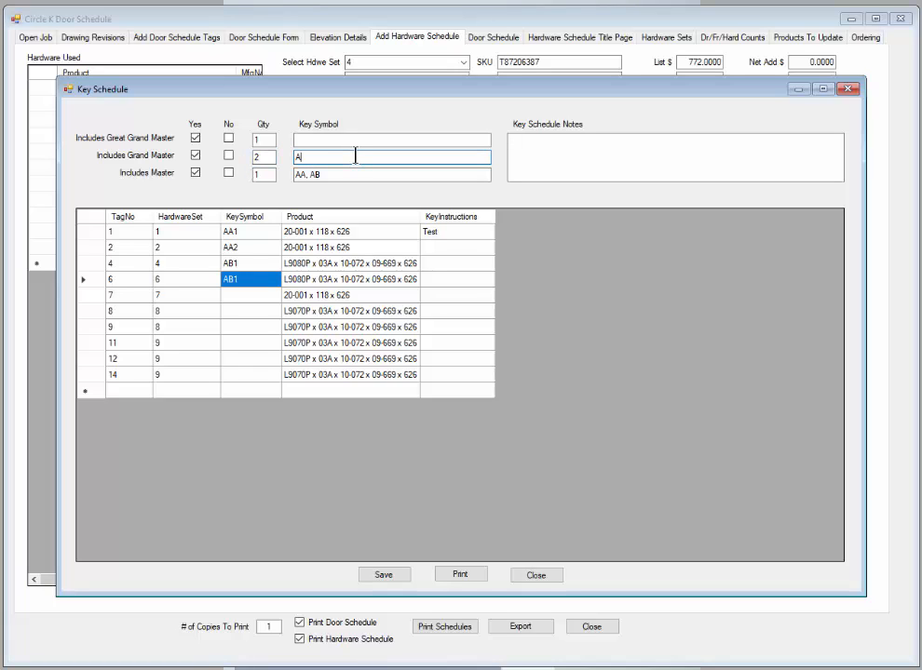
{"action": "type", "text": ", B"}
Set the master key symbols to AAA, AAB, ABA in the key schedule.
{"action": "left_click", "coordinate": [299, 176]}
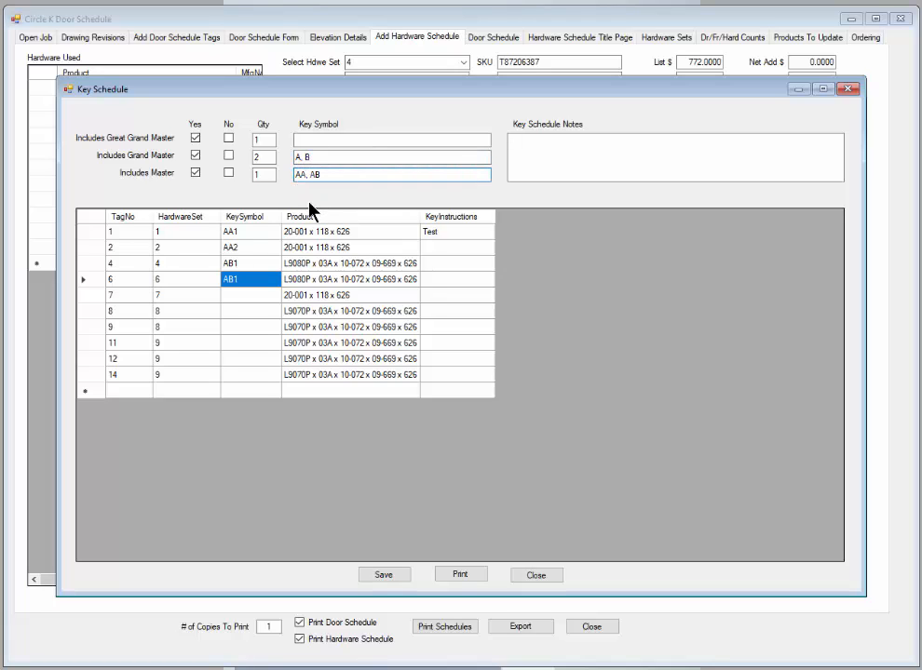
{"action": "type", "text": "A"}
{"action": "type", "text": ",ABA"}
{"action": "left_click", "coordinate": [231, 233]}
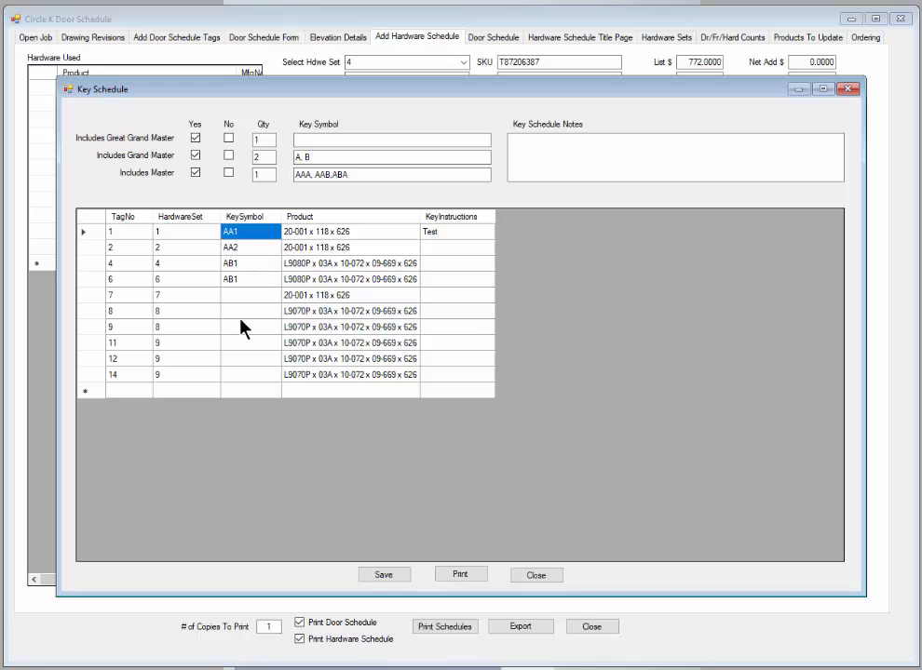
{"action": "left_click", "coordinate": [236, 236]}
Change the grand master key symbol back to A and the master key symbols back to AA, AB.
{"action": "left_click", "coordinate": [323, 157]}
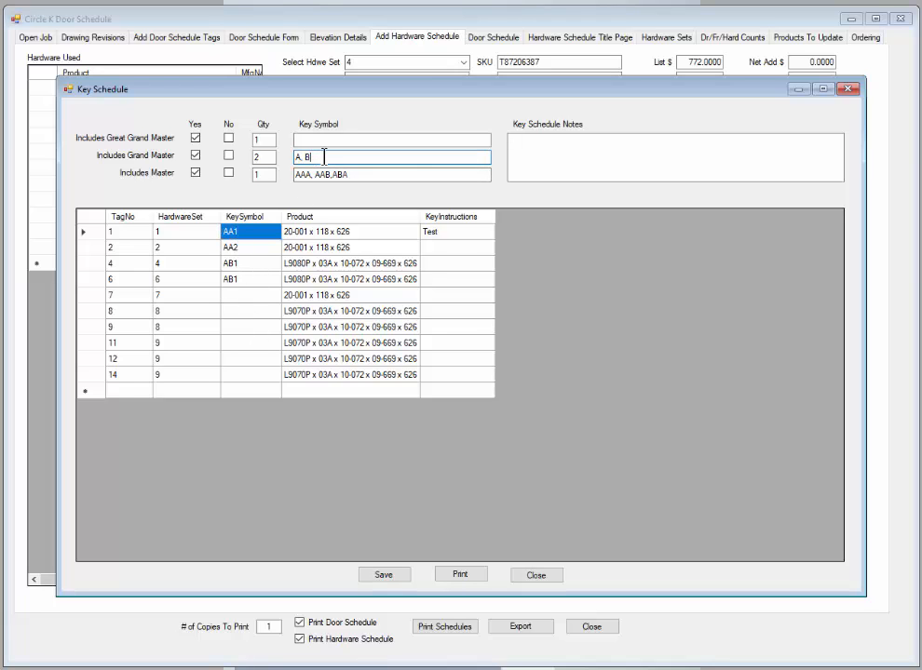
{"action": "key", "text": "BackSpace"}
{"action": "key", "text": "BackSpace"}
{"action": "key", "text": "BackSpace"}
{"action": "left_click", "coordinate": [369, 174]}
{"action": "key", "text": "BackSpace"}
{"action": "key", "text": "BackSpace"}
{"action": "key", "text": "BackSpace"}
{"action": "key", "text": "BackSpace"}
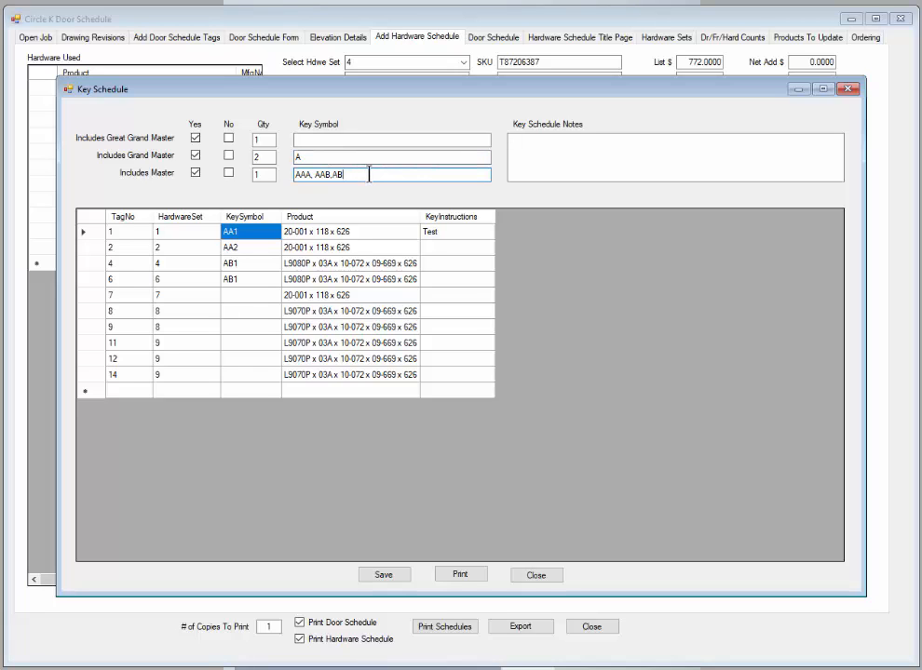
{"action": "key", "text": "Left"}
{"action": "key", "text": "Left"}
{"action": "key", "text": "BackSpace"}
{"action": "key", "text": "BackSpace"}
{"action": "key", "text": "BackSpace"}
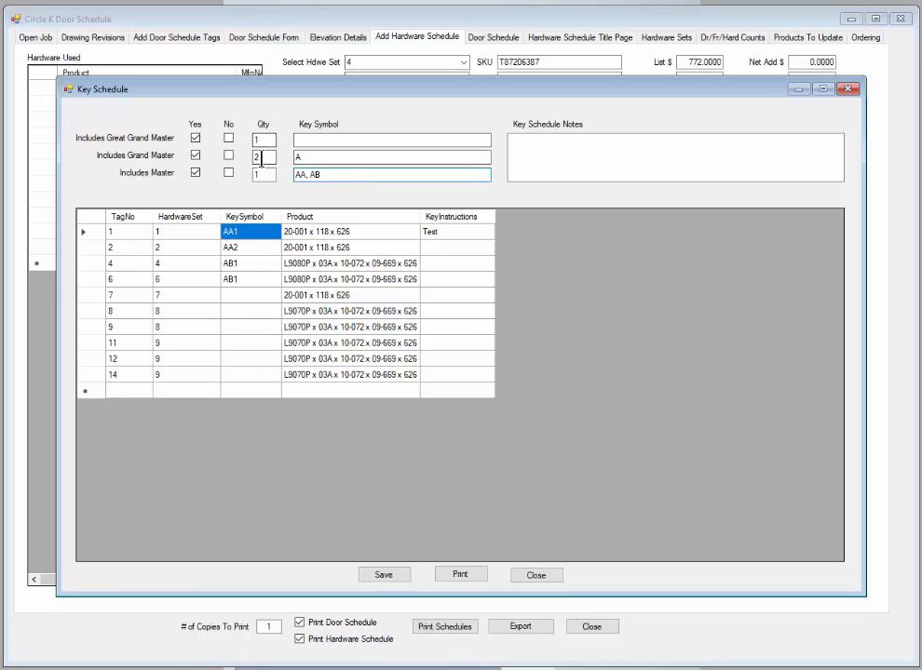
Exclude the great grand master with quantity 0, and set the grand master quantity to 1 and the master quantity to 2.
{"action": "double_click", "coordinate": [261, 157]}
{"action": "left_click", "coordinate": [229, 138]}
{"action": "left_click", "coordinate": [196, 139]}
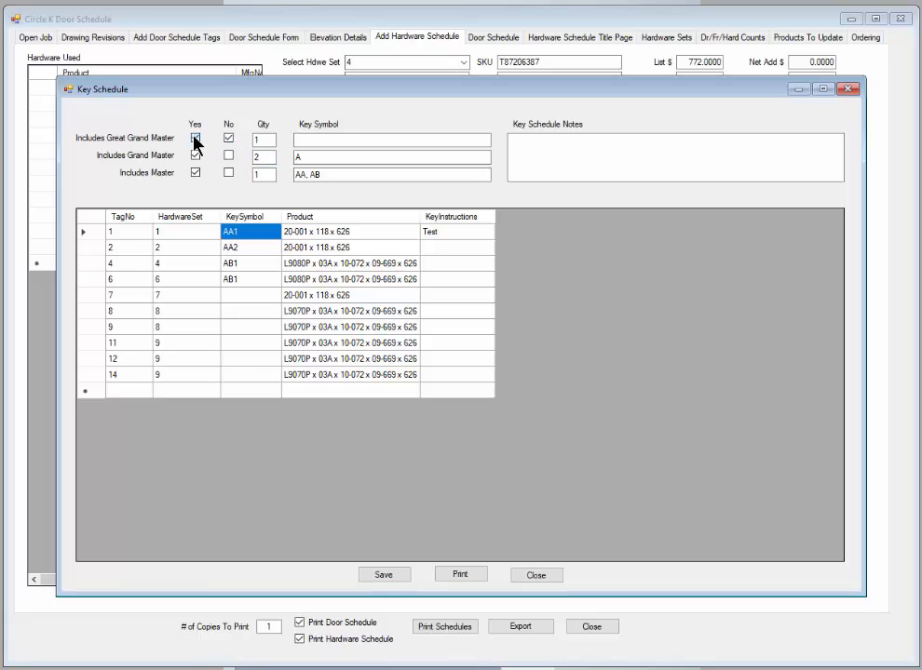
{"action": "left_click_drag", "start_coordinate": [265, 138], "coordinate": [203, 135]}
{"action": "type", "text": "0"}
{"action": "double_click", "coordinate": [261, 157]}
{"action": "type", "text": "1"}
{"action": "left_click_drag", "start_coordinate": [269, 176], "coordinate": [227, 174]}
Enter key symbols AA3 for tag 7 and AA4 for tag 8 in the key schedule.
{"action": "left_click", "coordinate": [258, 296]}
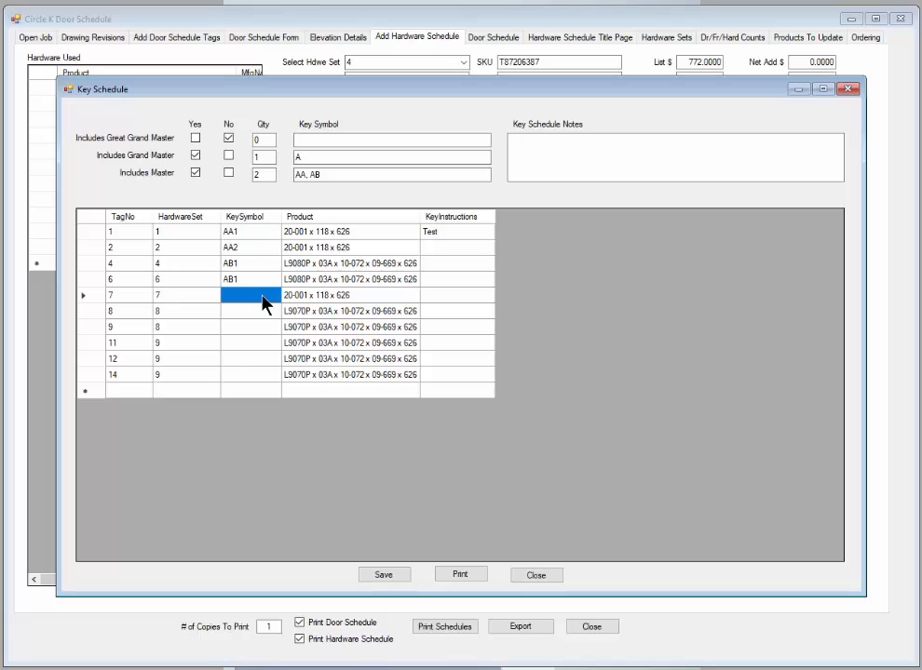
{"action": "type", "text": "AA3"}
{"action": "key", "text": "Return"}
{"action": "type", "text": "AA4"}
{"action": "key", "text": "Return"}
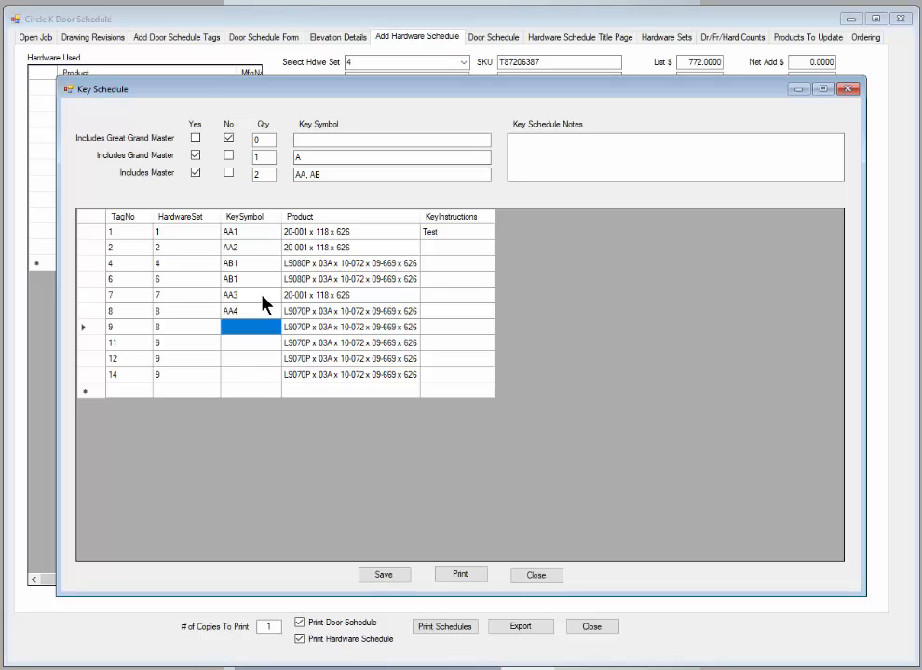
Enter key symbols AB2 for tag 9, AB3 for tag 11, AA5 for tag 12 and AA6 for tag 14.
{"action": "type", "text": "AB2"}
{"action": "key", "text": "Return"}
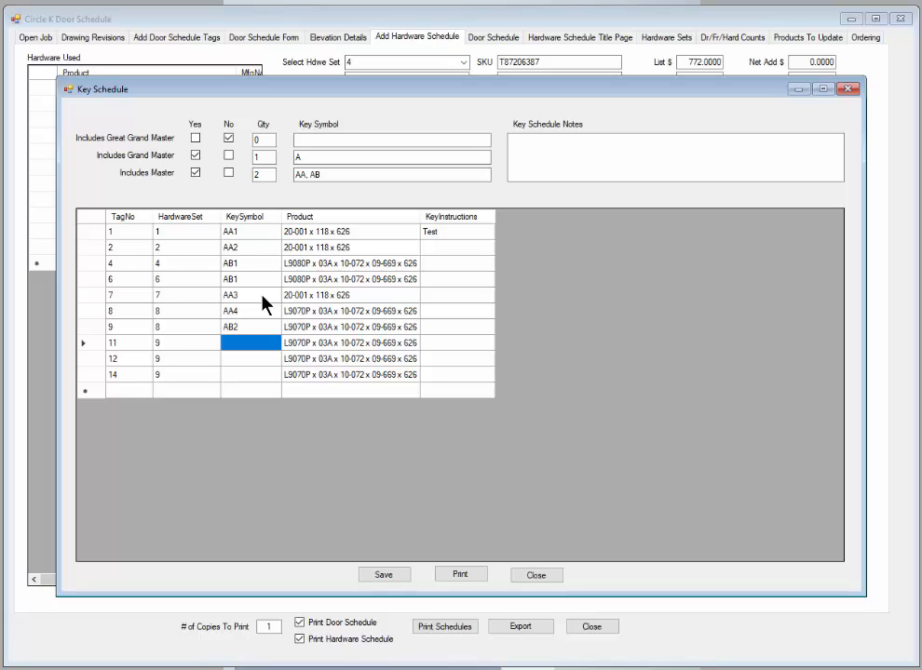
{"action": "type", "text": "AB3"}
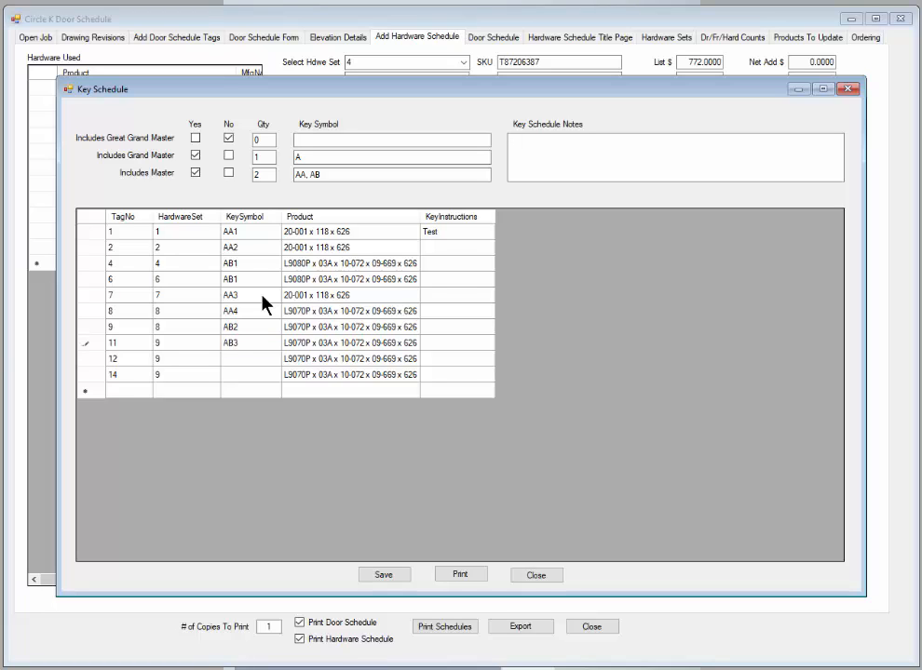
{"action": "key", "text": "Return"}
{"action": "type", "text": "AA5"}
{"action": "key", "text": "Return"}
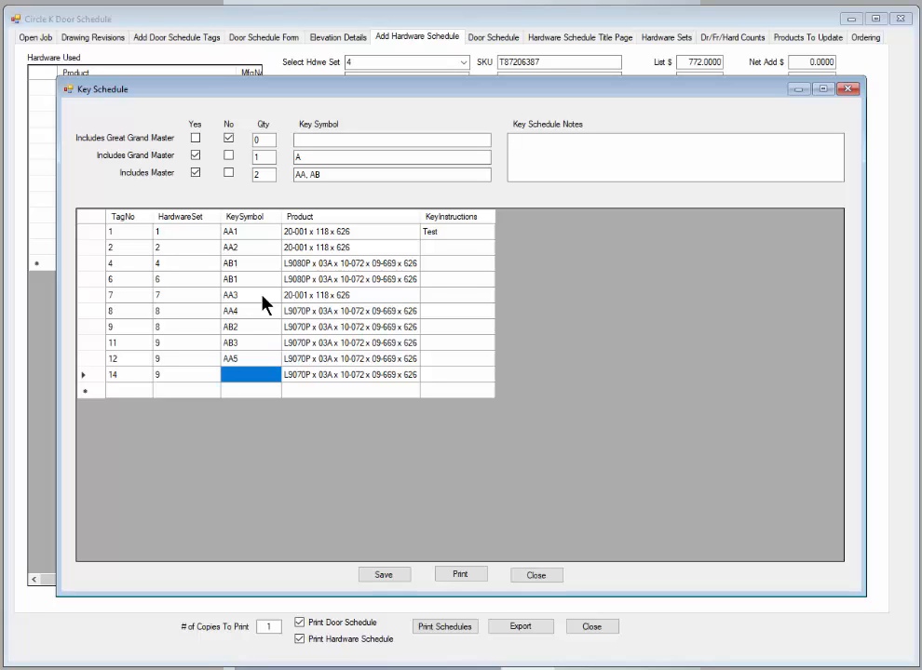
{"action": "type", "text": "AA6"}
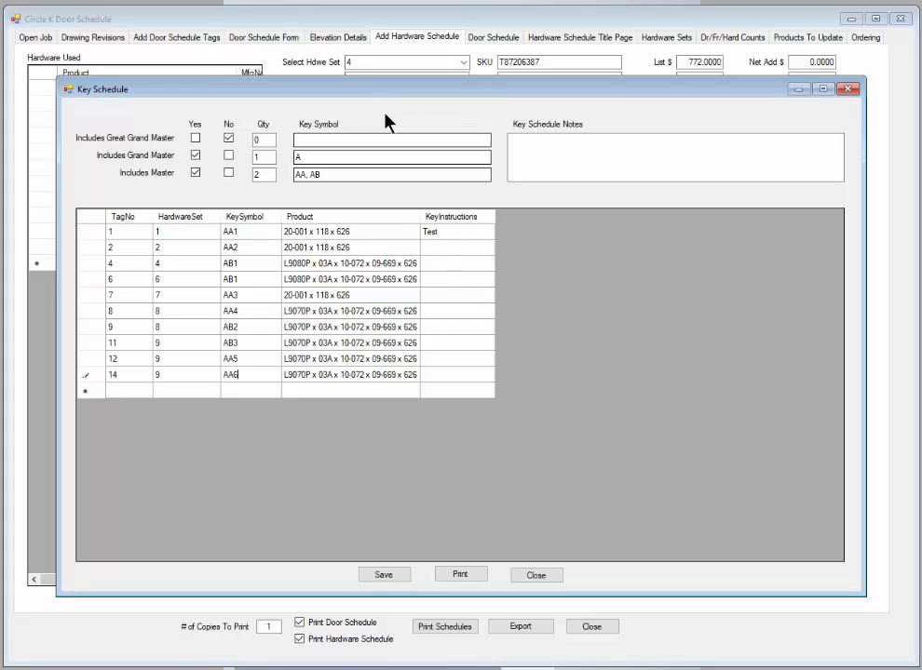
Add the key schedule note "ALL KEYS TO BE SCHLAGE C KEYWAY" and save the schedule.
{"action": "left_click_drag", "start_coordinate": [368, 92], "coordinate": [374, 269]}
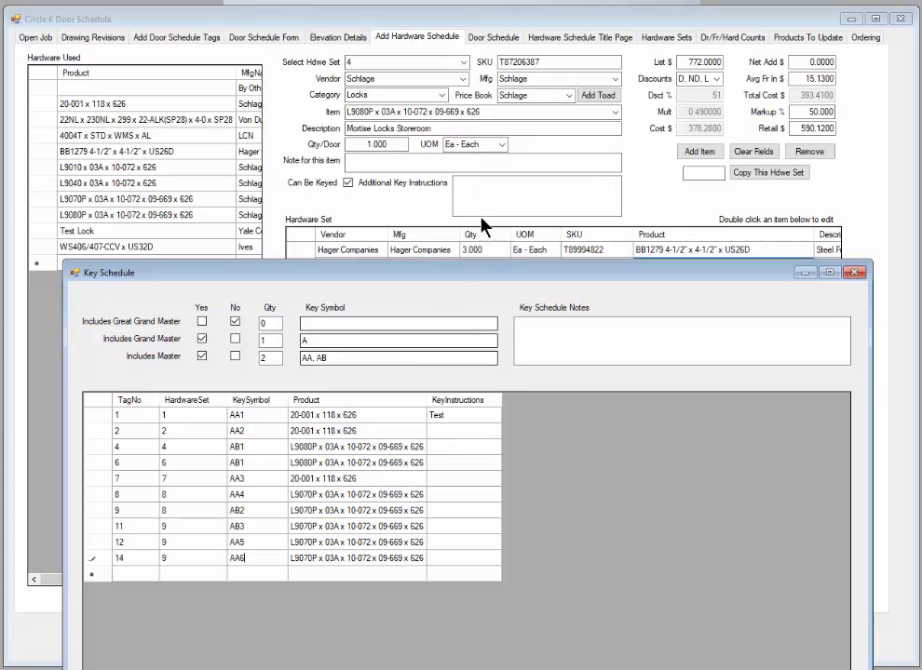
{"action": "left_click_drag", "start_coordinate": [441, 273], "coordinate": [428, 61]}
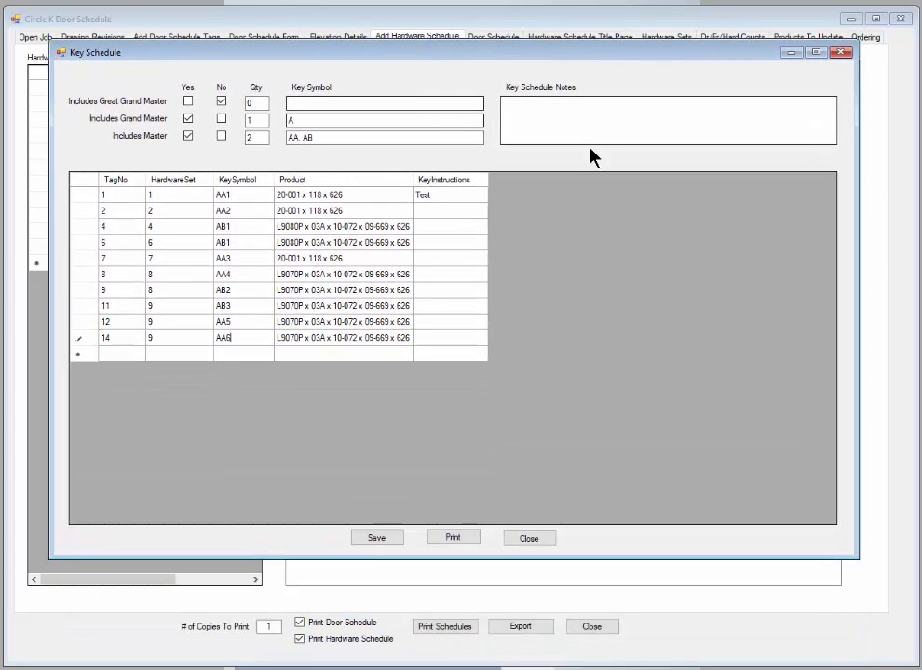
{"action": "left_click", "coordinate": [531, 109]}
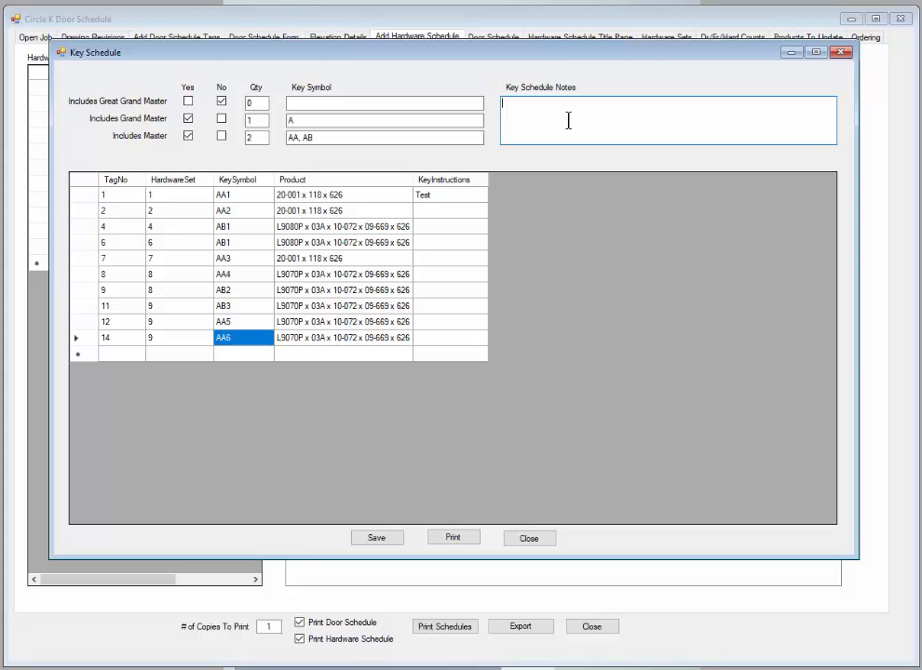
{"action": "type", "text": "ALL KEYS TO BE SCHLAGE C KEYWAY"}
{"action": "left_click", "coordinate": [376, 538]}
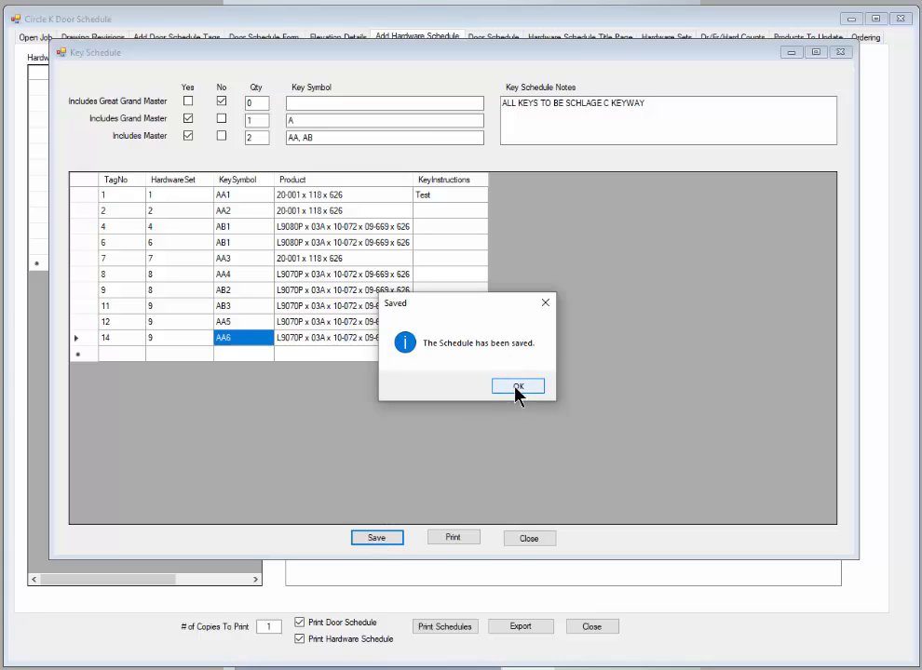
{"action": "left_click", "coordinate": [517, 386]}
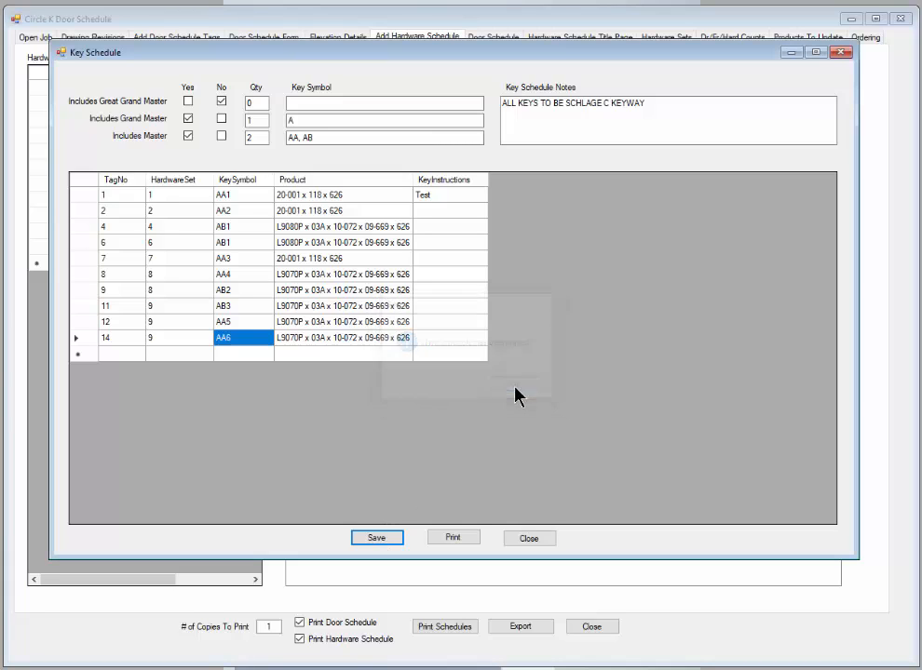
Generate the printable key schedule report and enlarge its window to show the full tag list.
{"action": "left_click", "coordinate": [454, 539]}
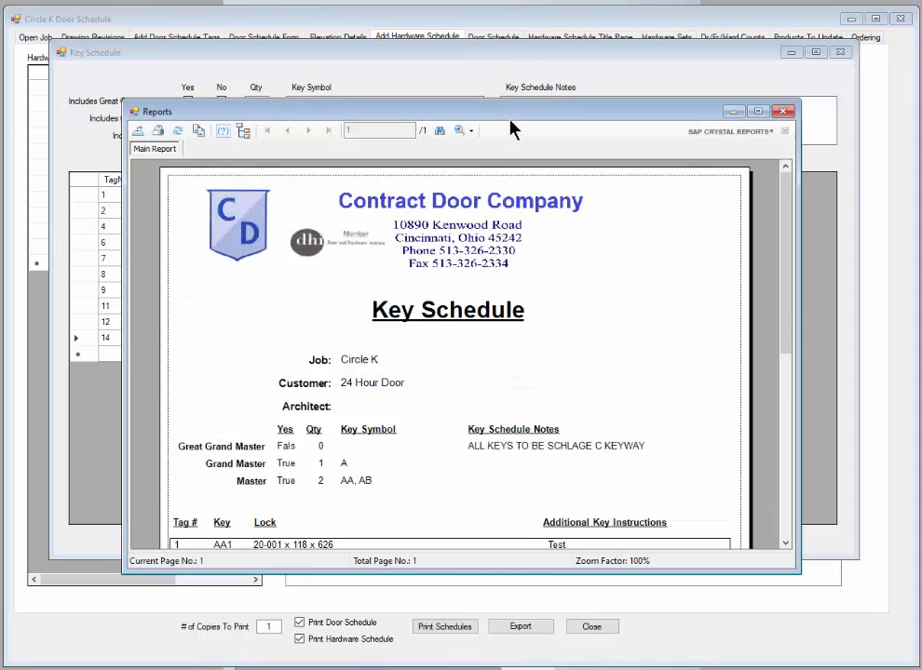
{"action": "left_click_drag", "start_coordinate": [510, 120], "coordinate": [411, 27]}
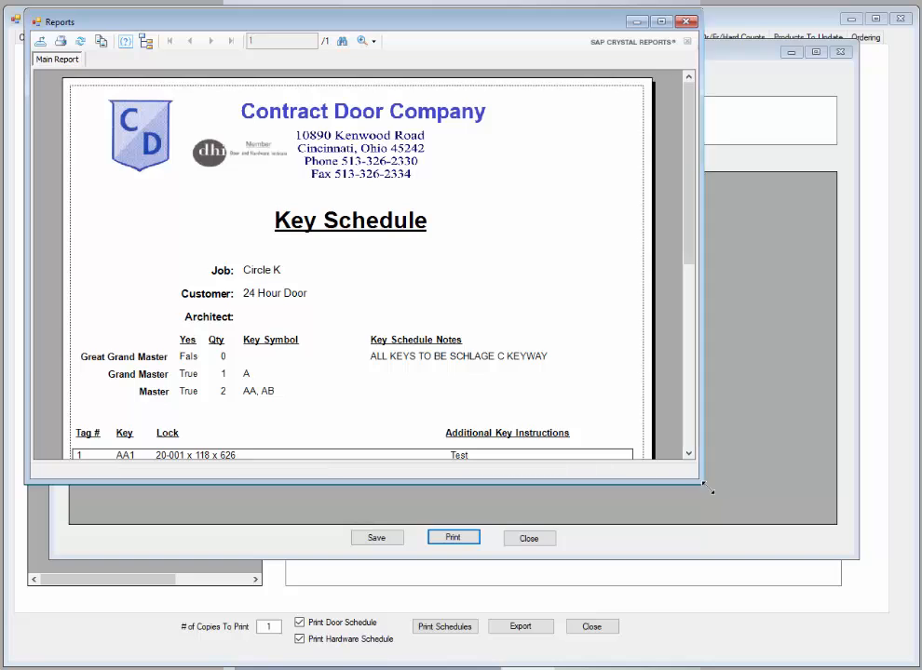
{"action": "left_click_drag", "start_coordinate": [711, 491], "coordinate": [896, 661]}
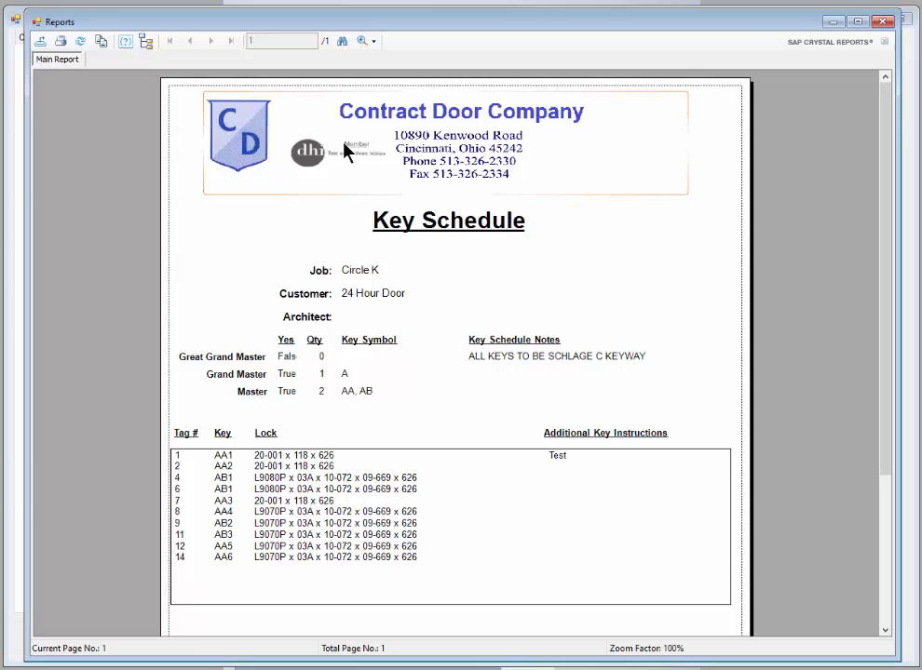
Export the report as a PDF named KEY SCHEDULE into the Chillicothe Dept VA Med Center folder.
{"action": "left_click", "coordinate": [40, 42]}
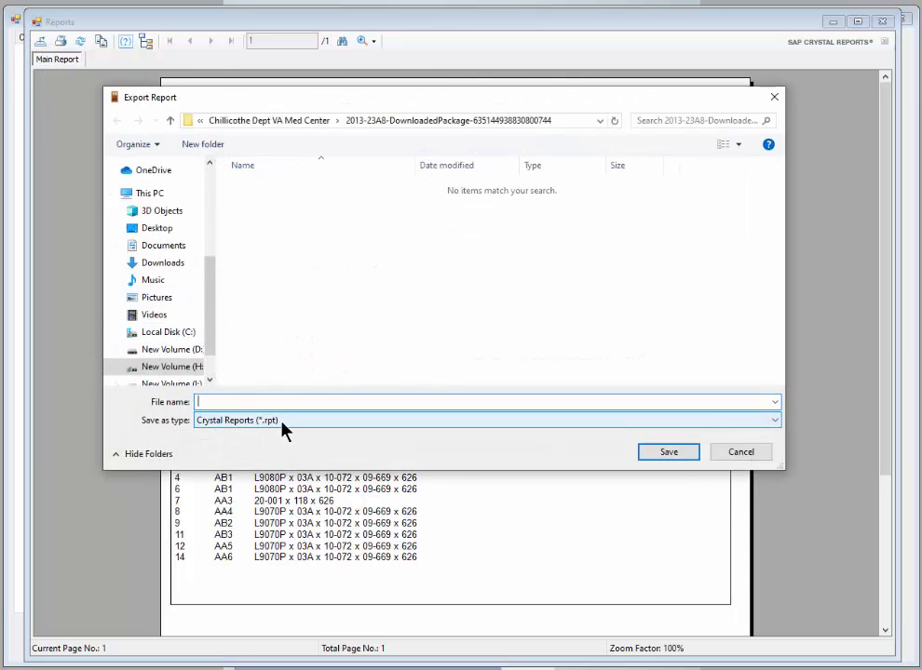
{"action": "left_click", "coordinate": [775, 424]}
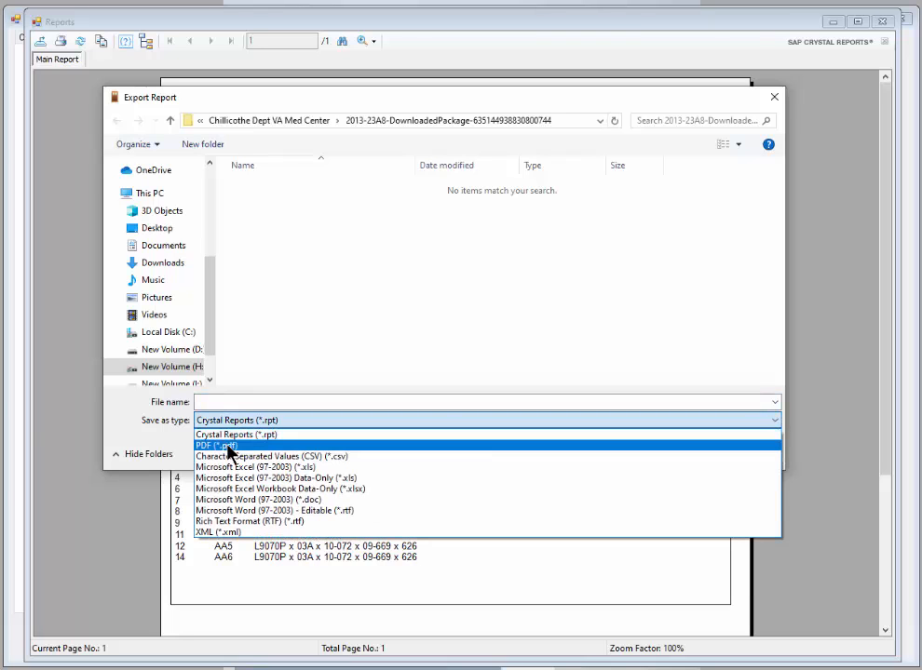
{"action": "left_click", "coordinate": [228, 446]}
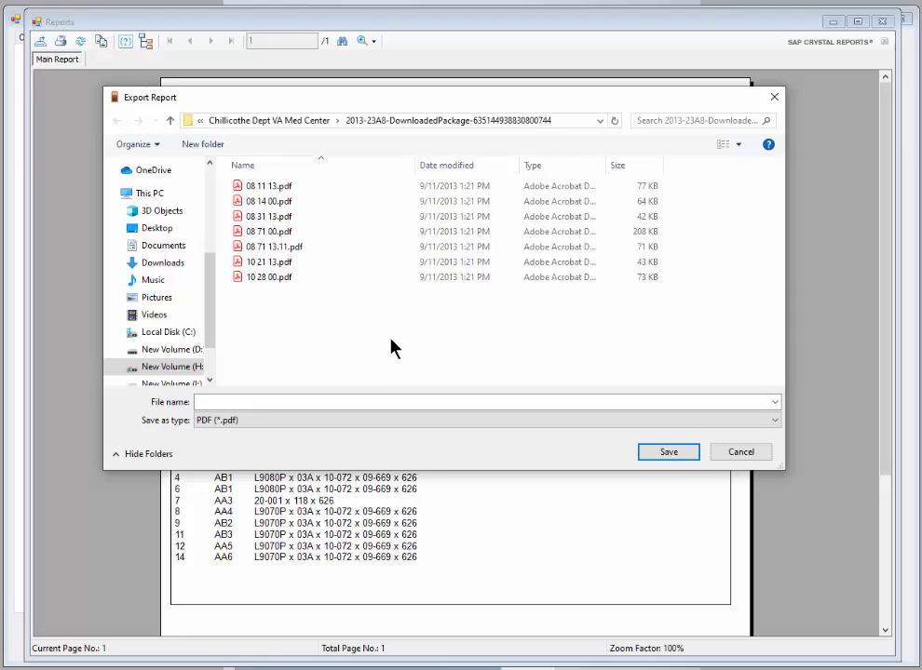
{"action": "left_click", "coordinate": [776, 420]}
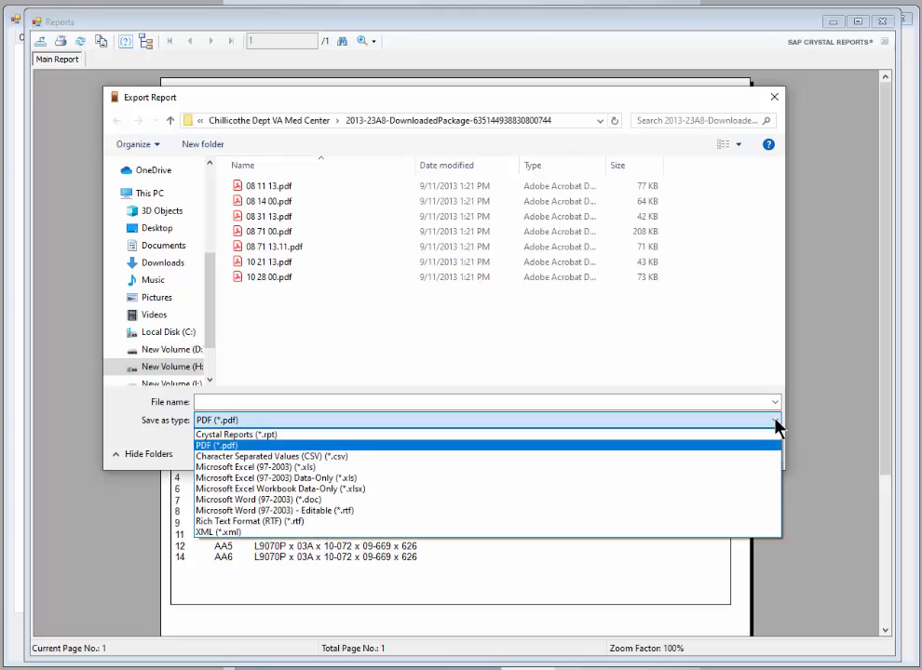
{"action": "left_click", "coordinate": [231, 446]}
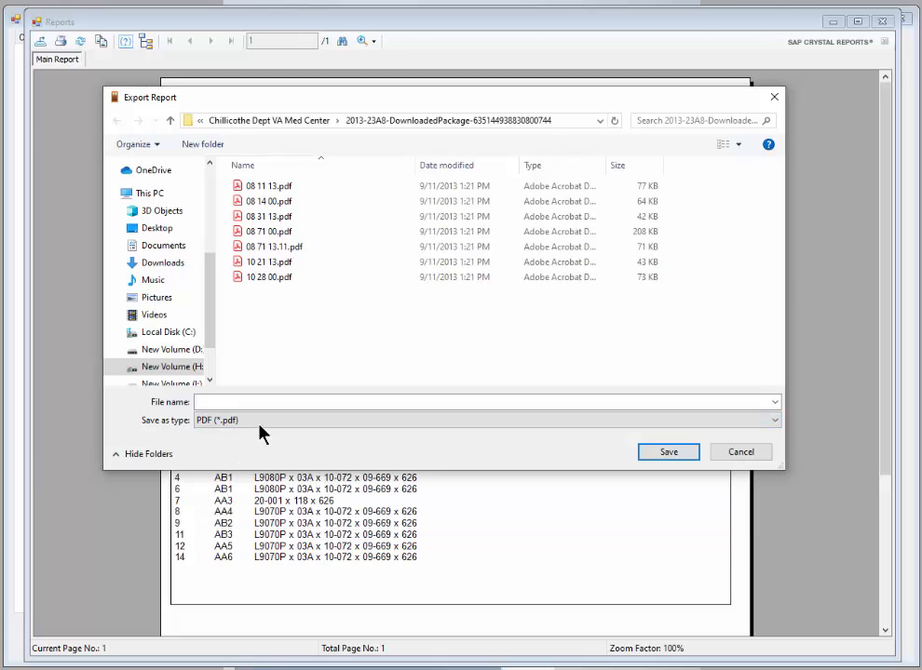
{"action": "left_click", "coordinate": [241, 401]}
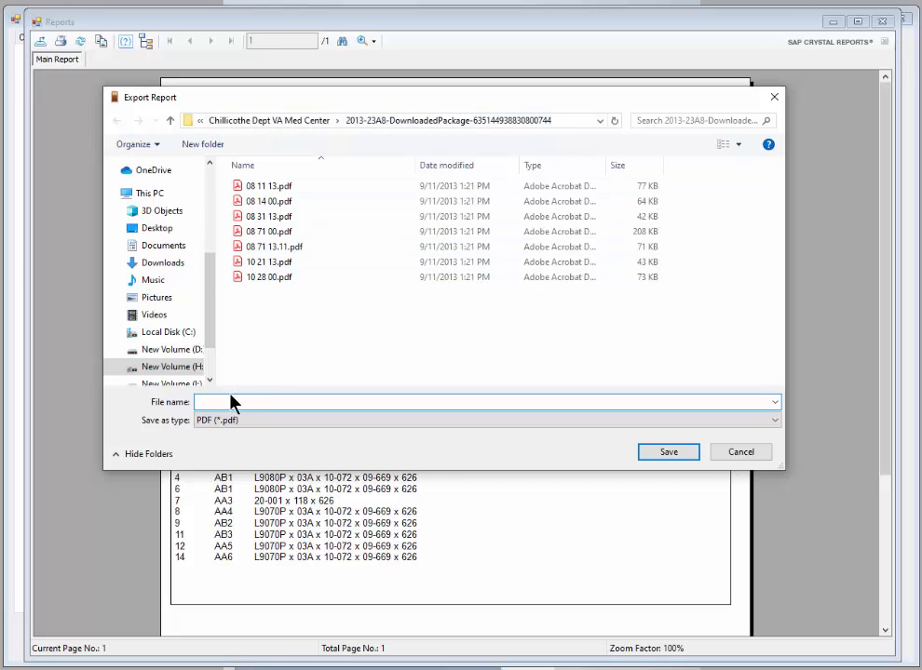
{"action": "type", "text": "KEY SCHEDULE"}
{"action": "left_click", "coordinate": [171, 121]}
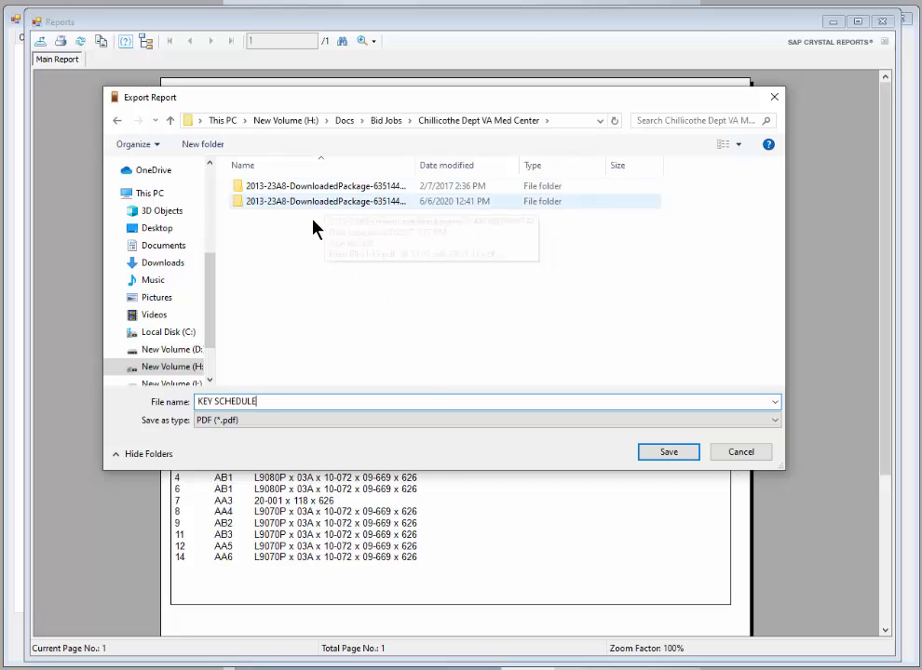
{"action": "left_click", "coordinate": [668, 455]}
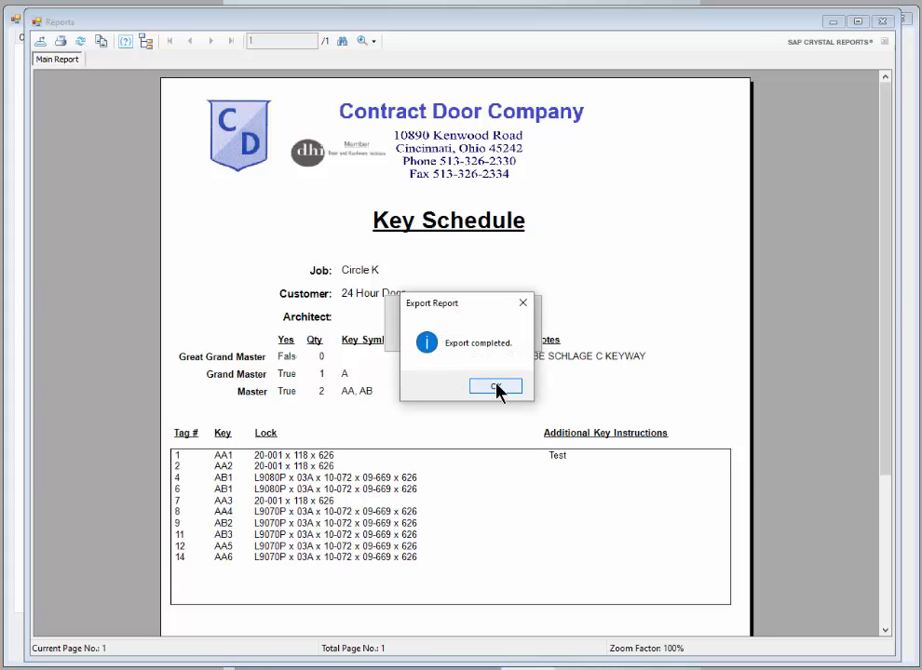
{"action": "left_click", "coordinate": [493, 388]}
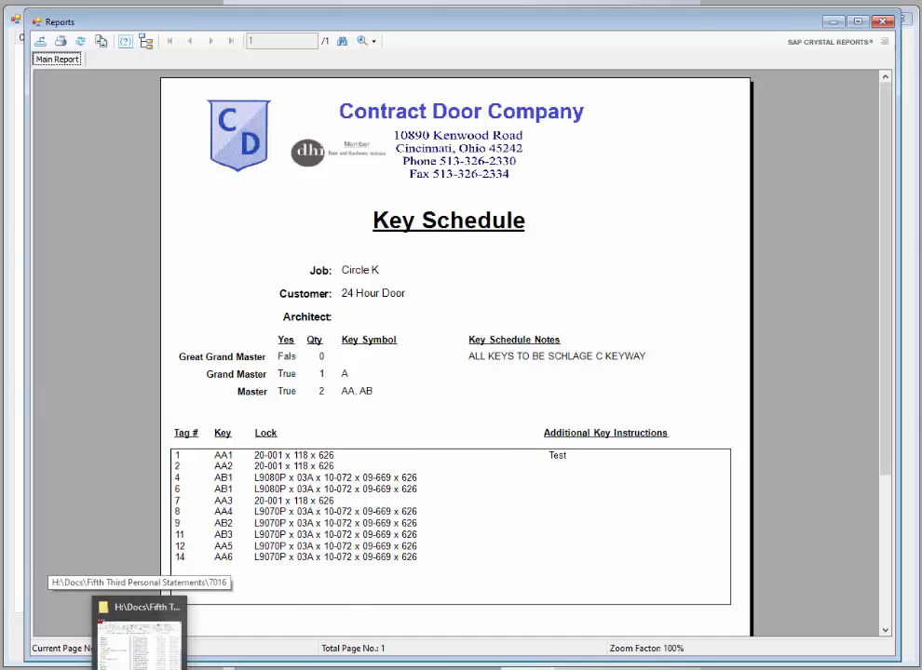
Open the exported KEY SCHEDULE.pdf from File Explorer in Adobe Acrobat Reader and review the master keys, notes and tag list.
{"action": "left_click", "coordinate": [140, 656]}
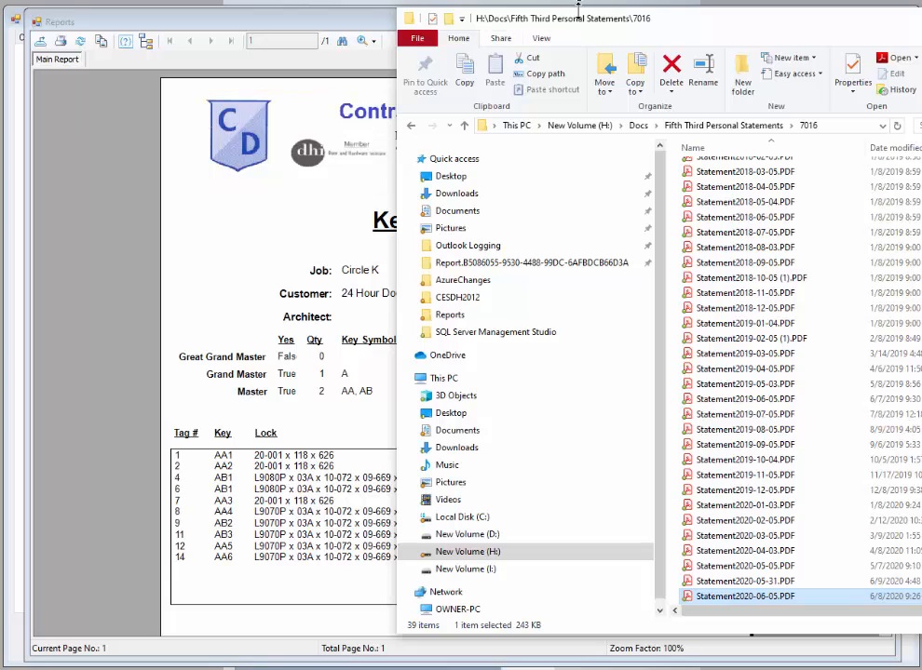
{"action": "left_click_drag", "start_coordinate": [580, 19], "coordinate": [921, 41]}
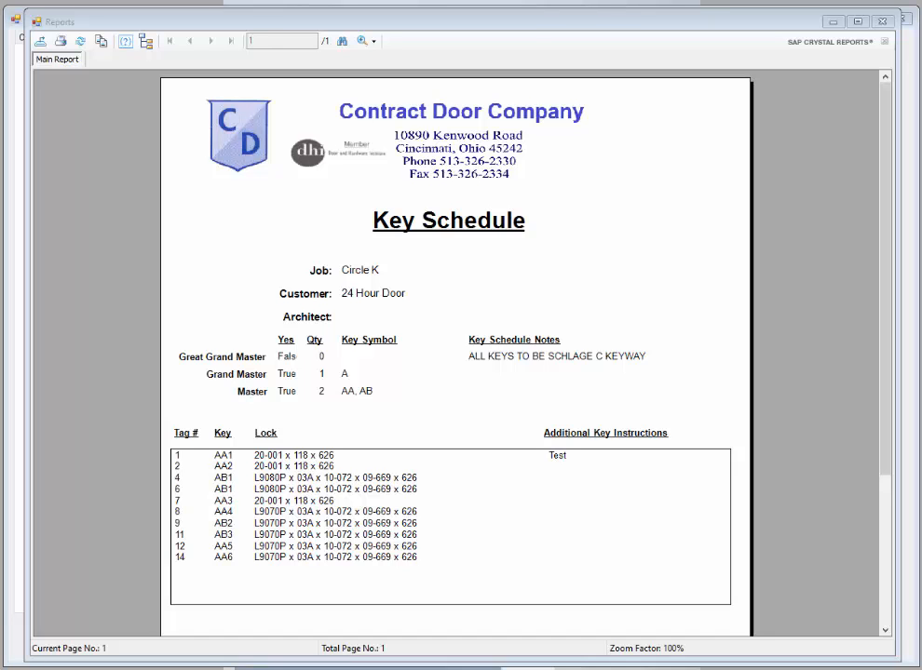
{"action": "left_click_drag", "start_coordinate": [920, 83], "coordinate": [443, 16]}
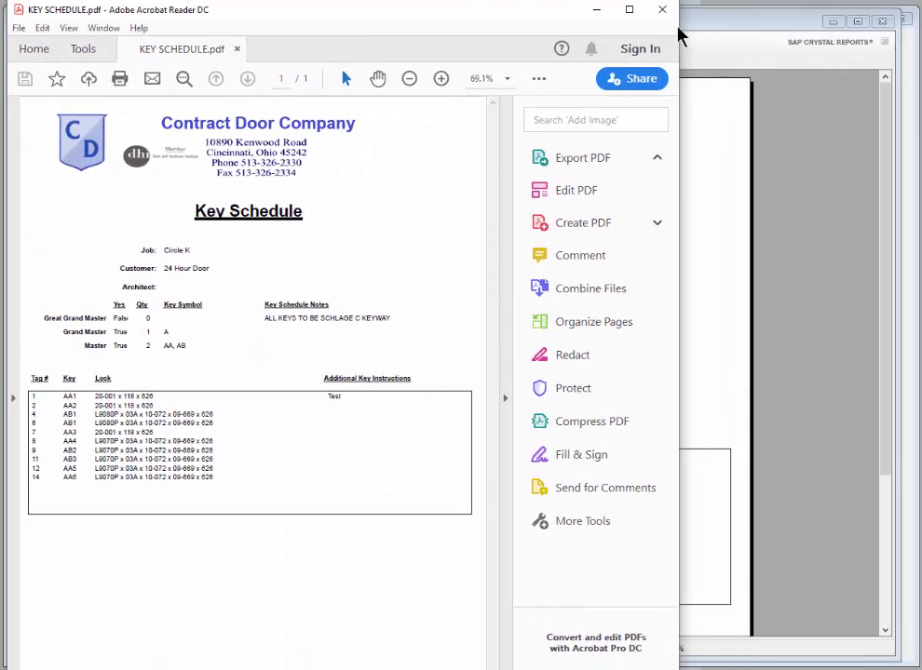
{"action": "left_click_drag", "start_coordinate": [680, 26], "coordinate": [921, 26]}
{"action": "scroll", "coordinate": [451, 193], "scroll_direction": "down", "scroll_amount": 3}
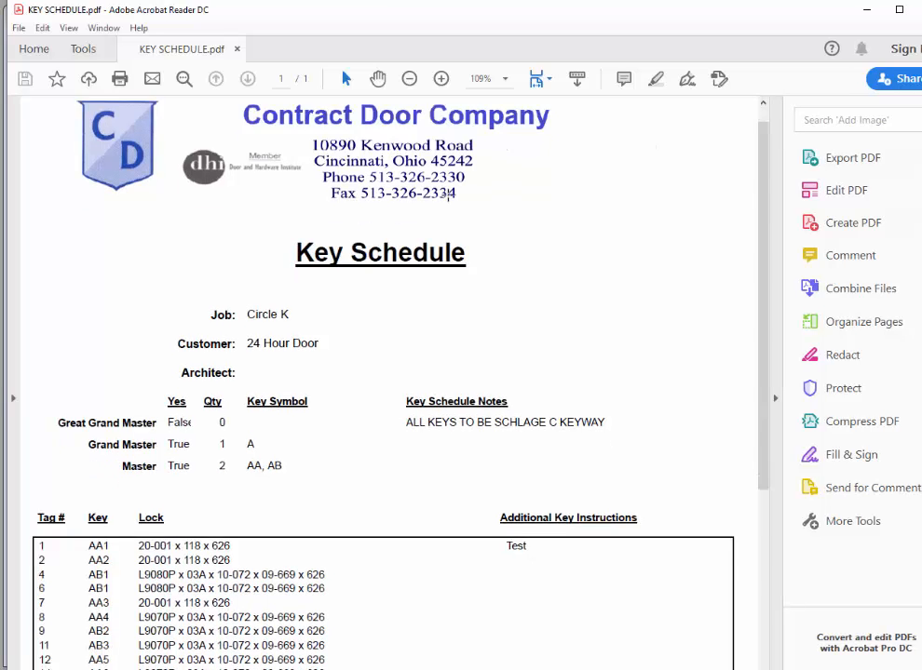
{"action": "scroll", "coordinate": [460, 189], "scroll_direction": "down", "scroll_amount": 3}
{"action": "scroll", "coordinate": [456, 188], "scroll_direction": "up", "scroll_amount": 6}
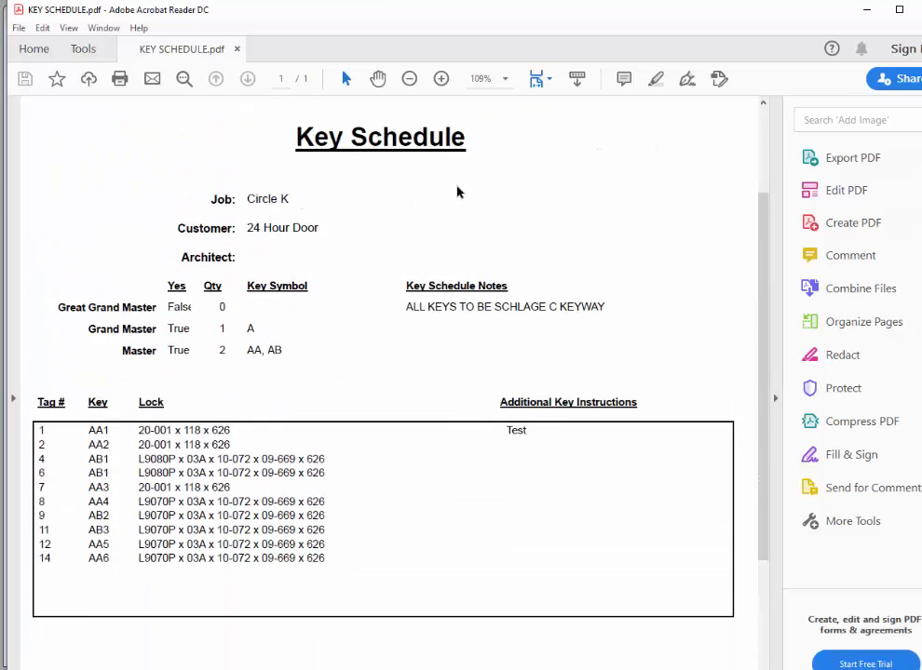